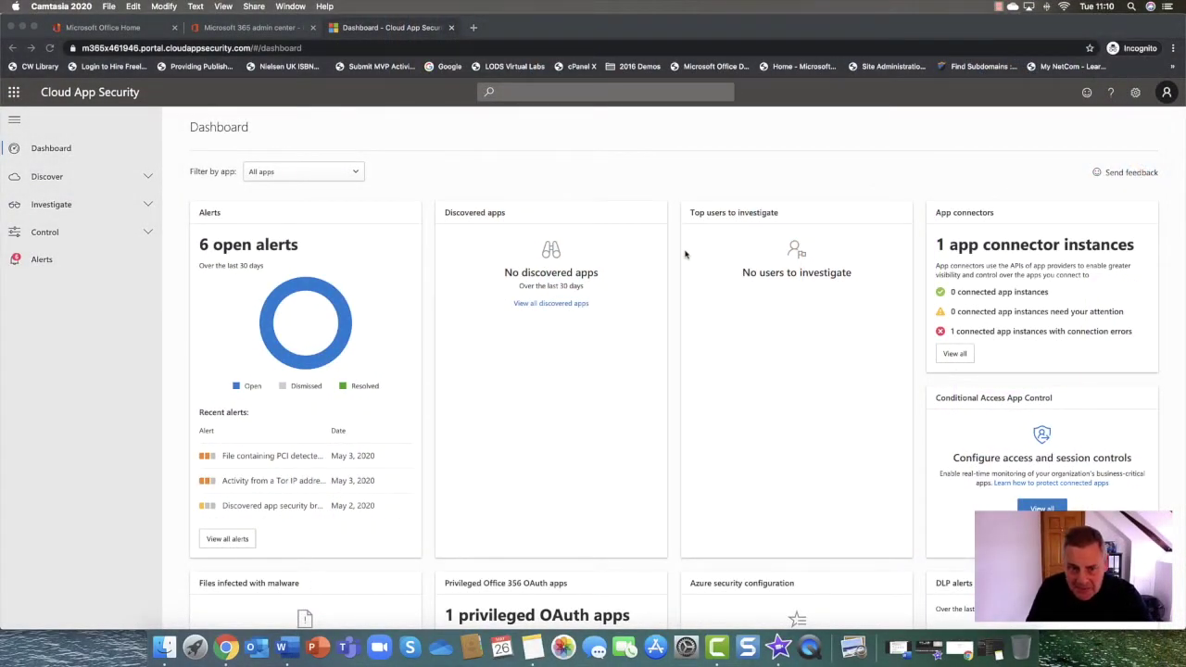
Expand Discover in the sidebar to show Cloud Discovery dashboard, discovered apps and Cloud app catalog pages.
scroll(685, 252, down, 3)
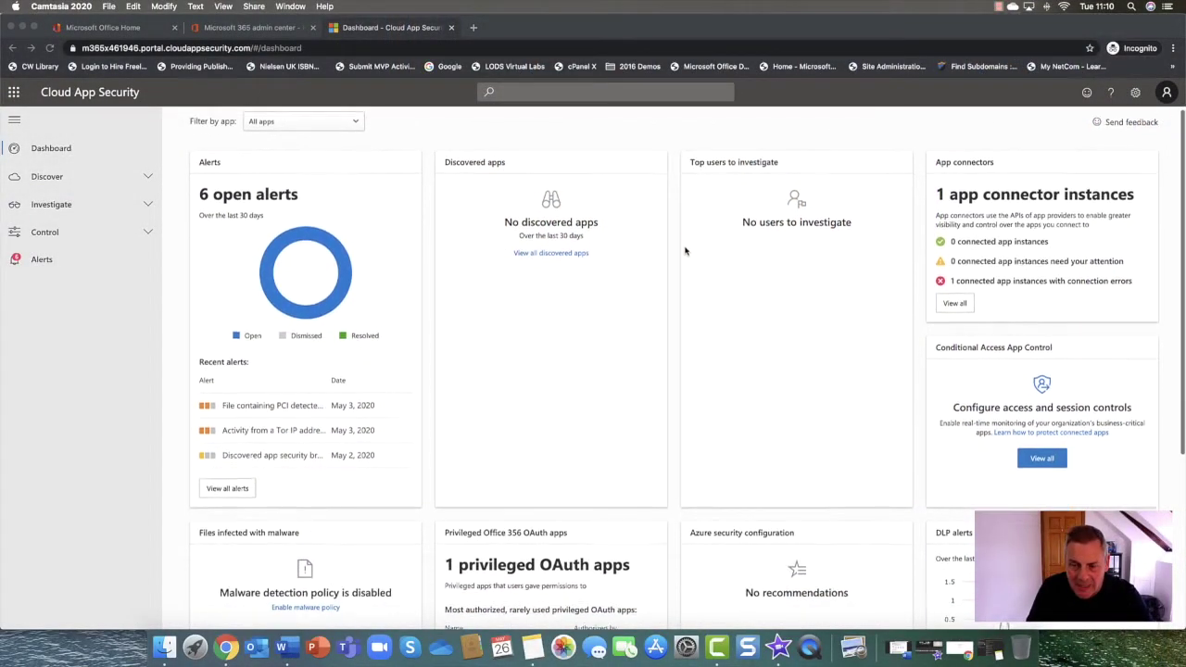
scroll(686, 251, up, 2)
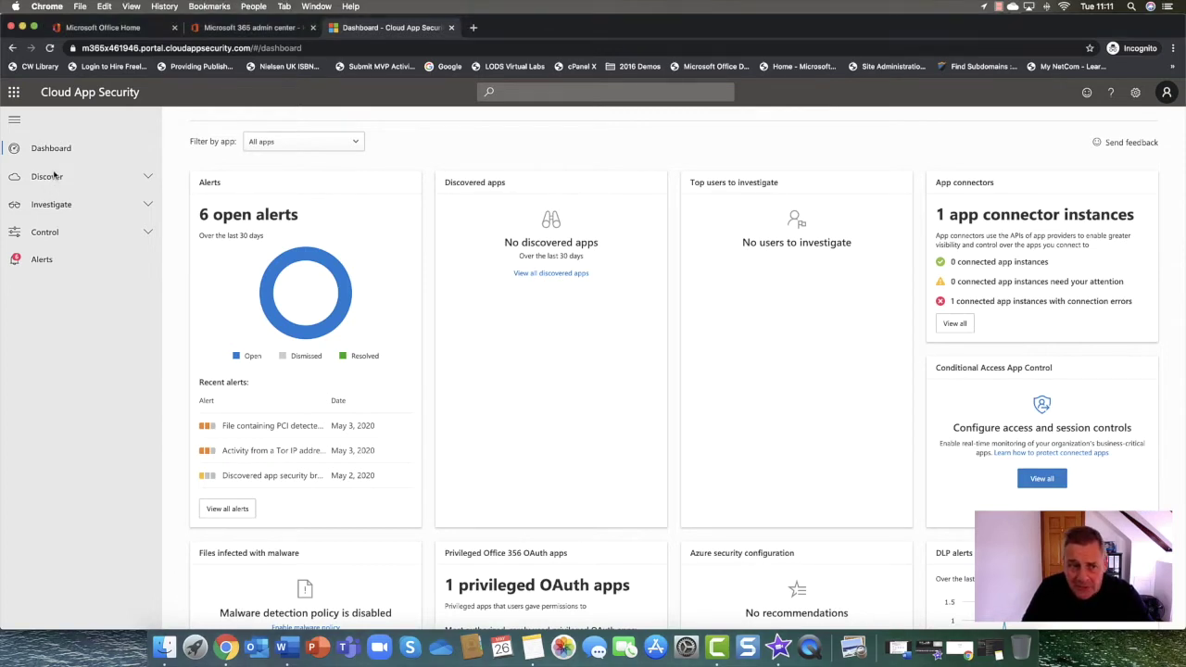
click(146, 175)
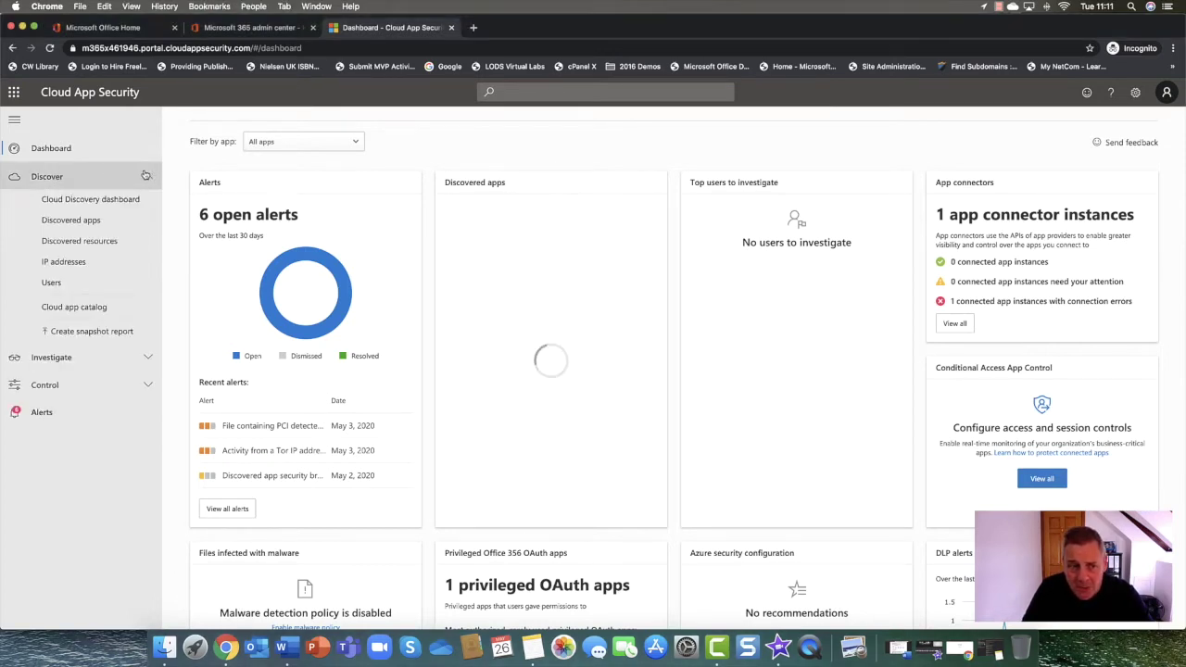
Review the Cloud Discovery dashboard's 293 apps, 1841 IPs, 457 users, charts and headquarters map.
click(72, 200)
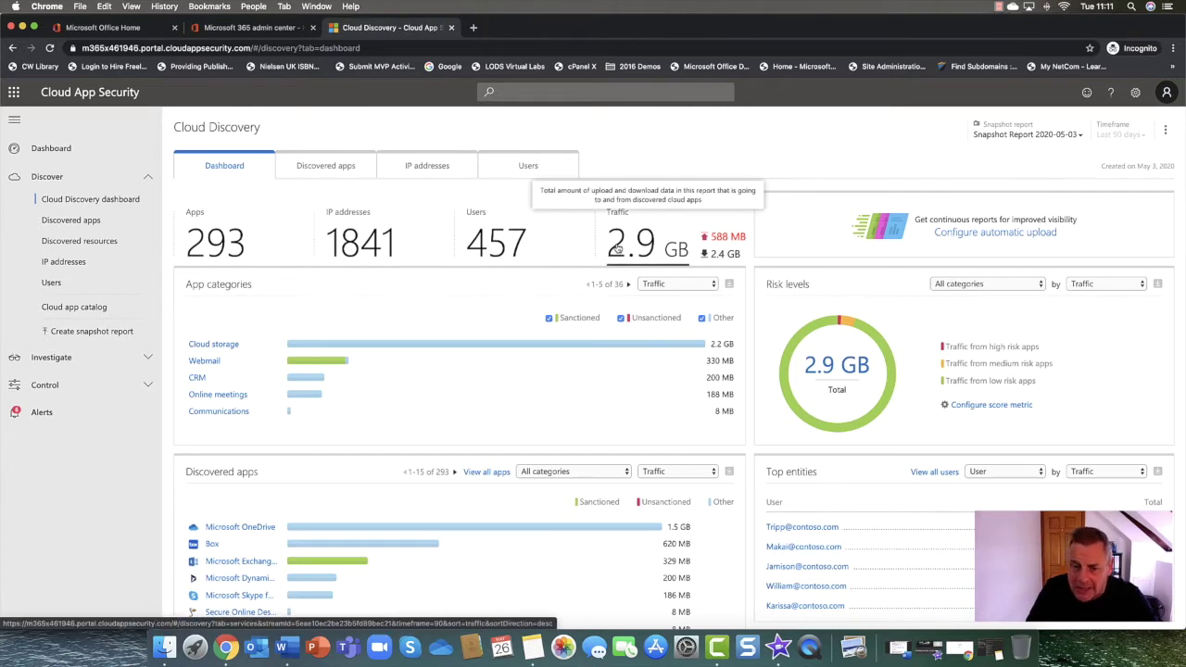
scroll(313, 340, down, 1)
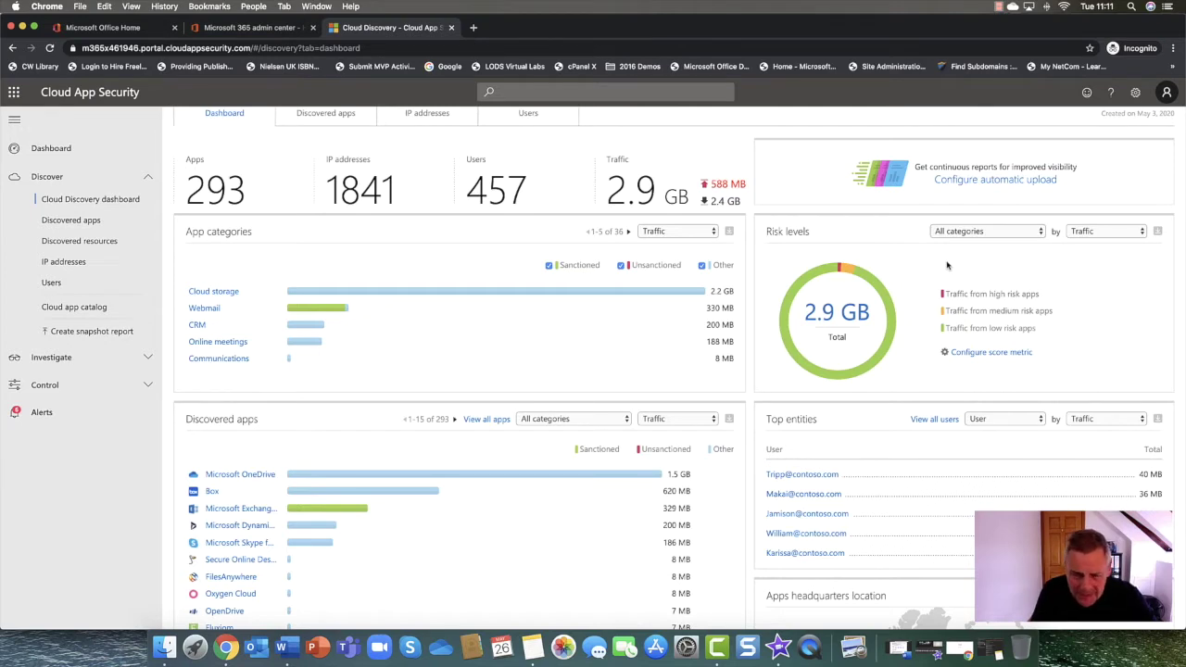
scroll(936, 296, down, 5)
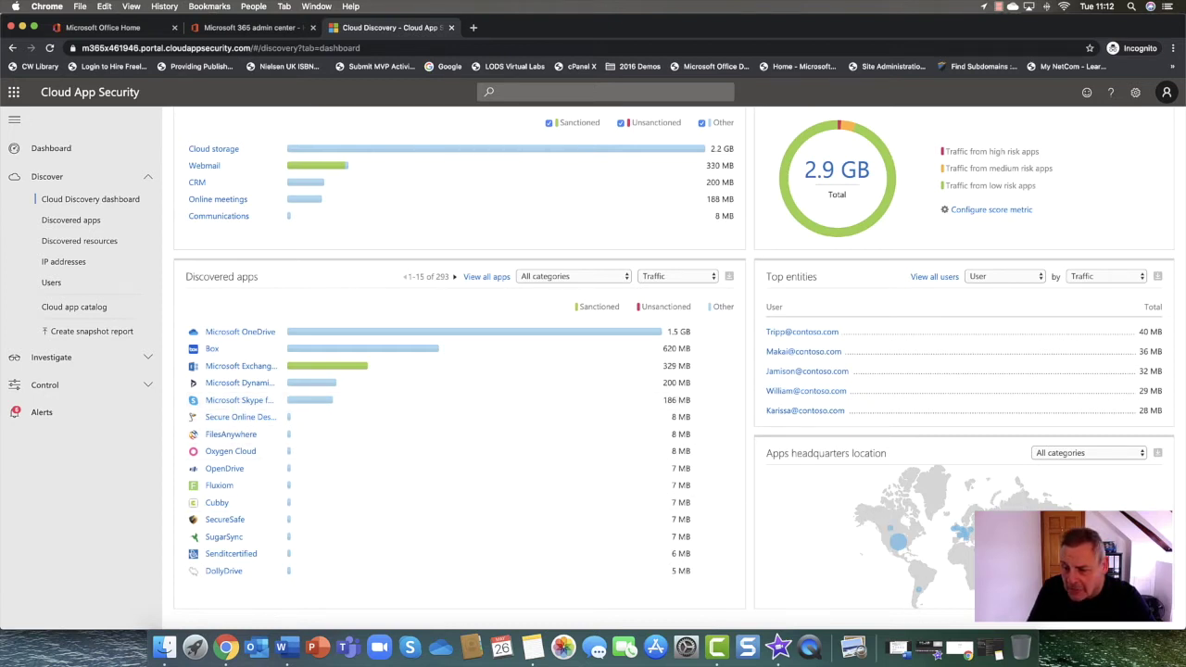
mouse_move(904, 545)
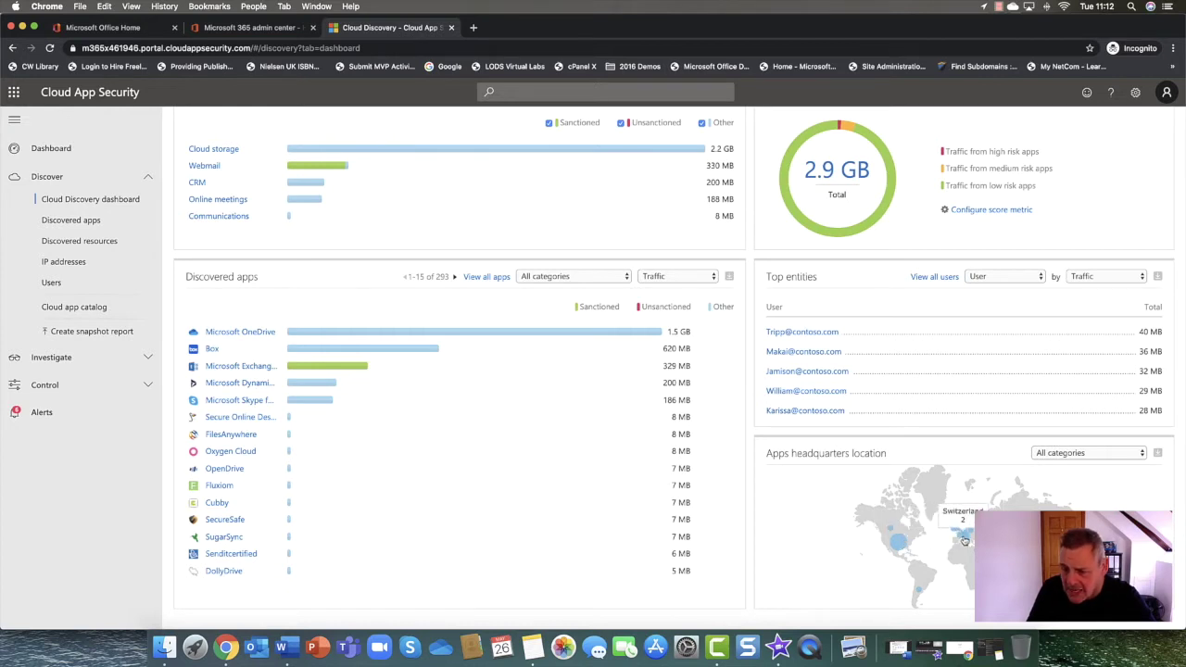
mouse_move(964, 537)
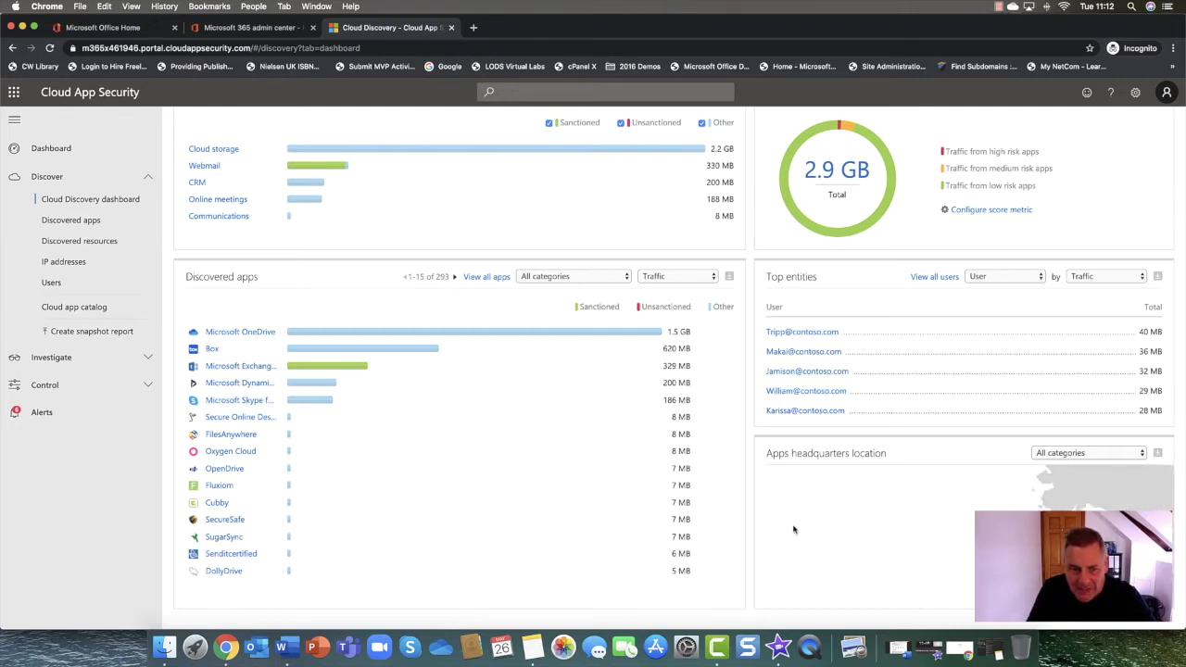
scroll(794, 529, up, 3)
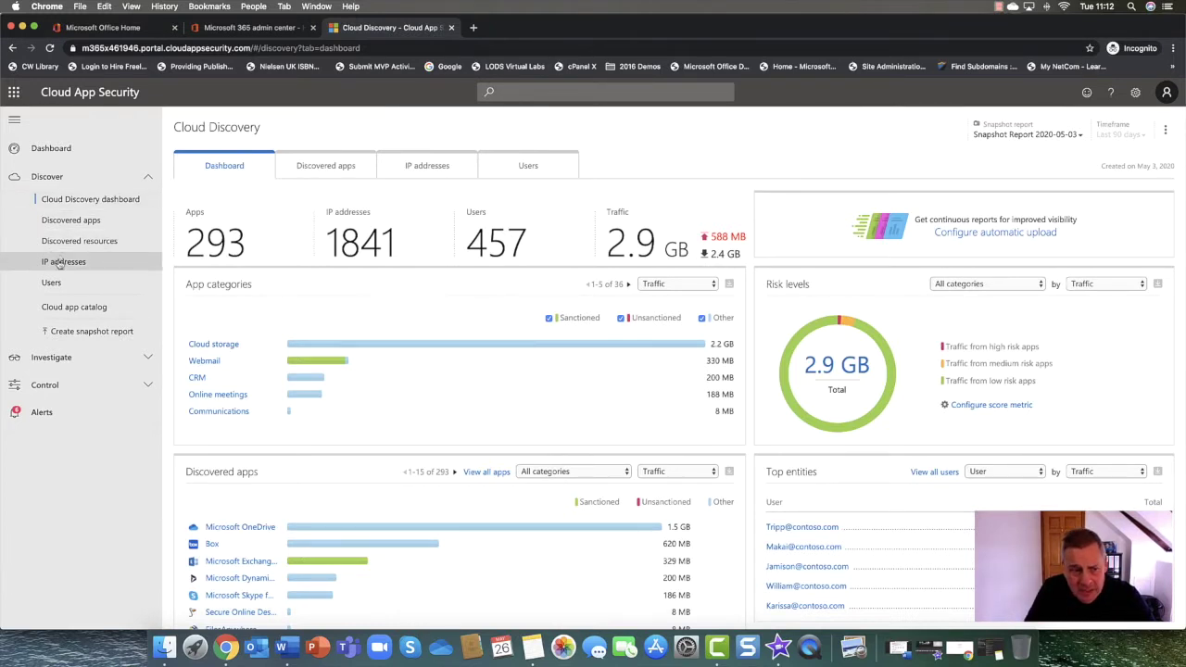
Browse the 16,642-app Cloud app catalog and read, then collapse, Microsoft Support's details.
click(76, 308)
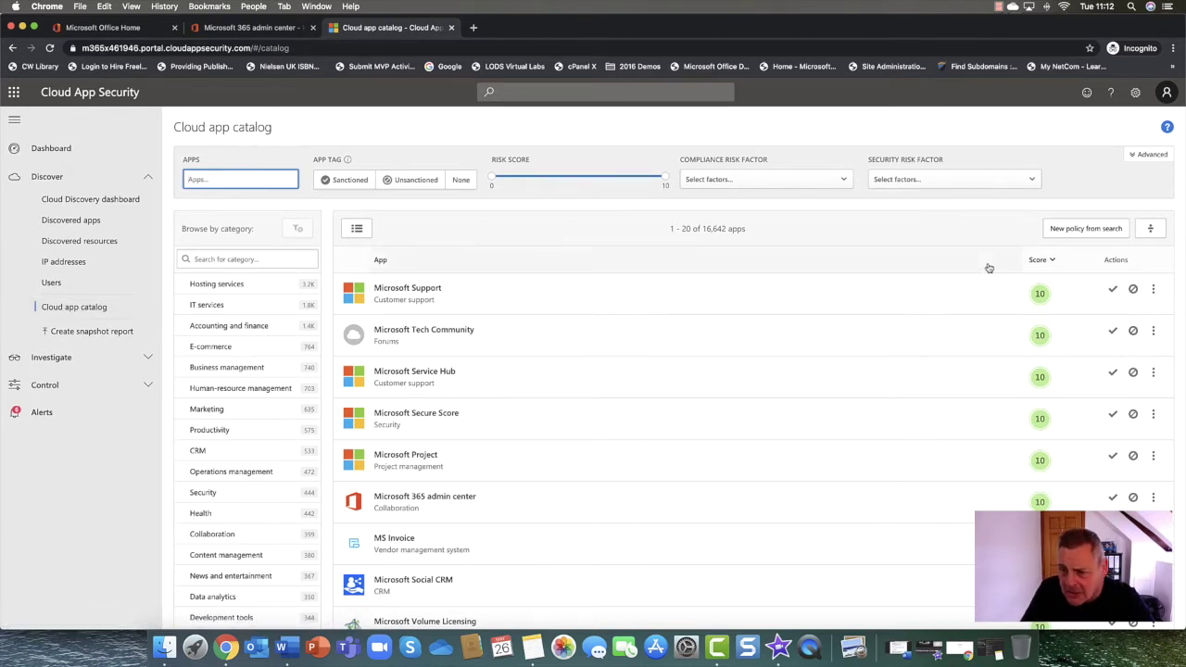
scroll(1004, 284, down, 1)
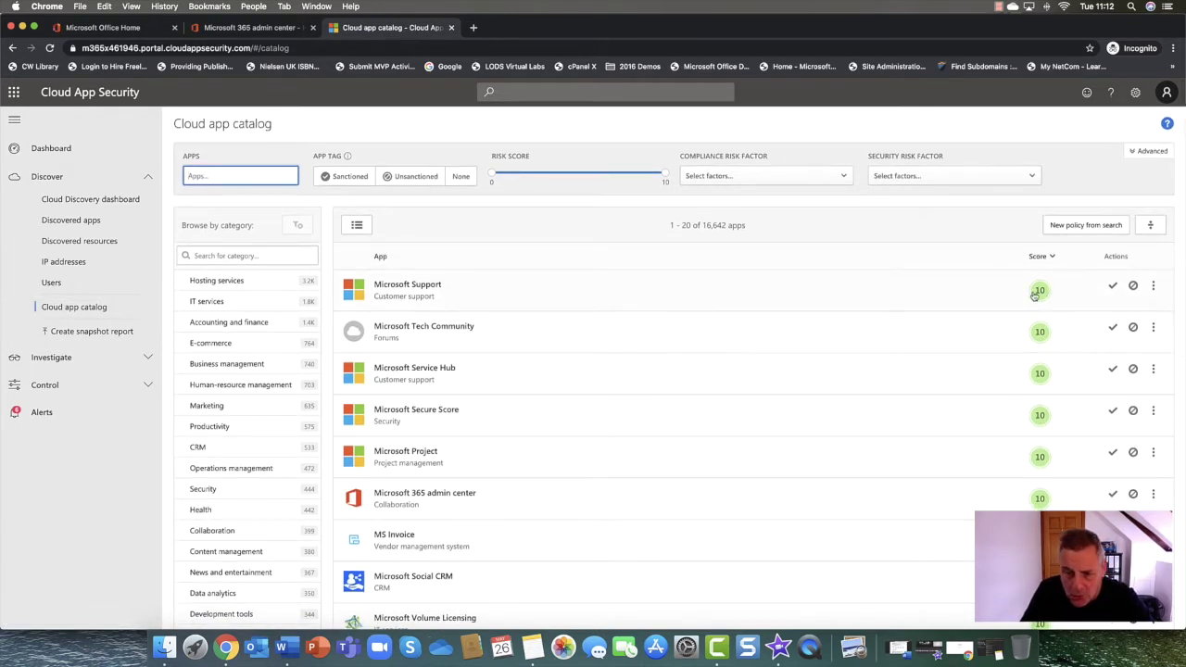
click(903, 290)
scroll(902, 288, down, 2)
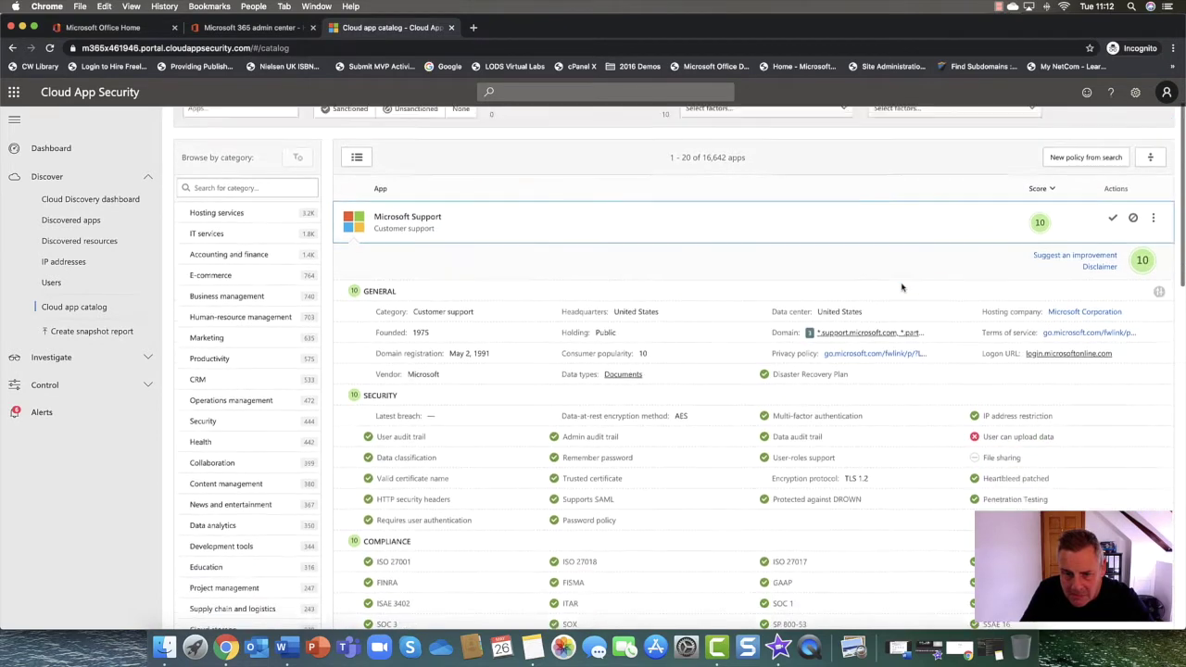
scroll(901, 288, down, 2)
scroll(900, 287, down, 1)
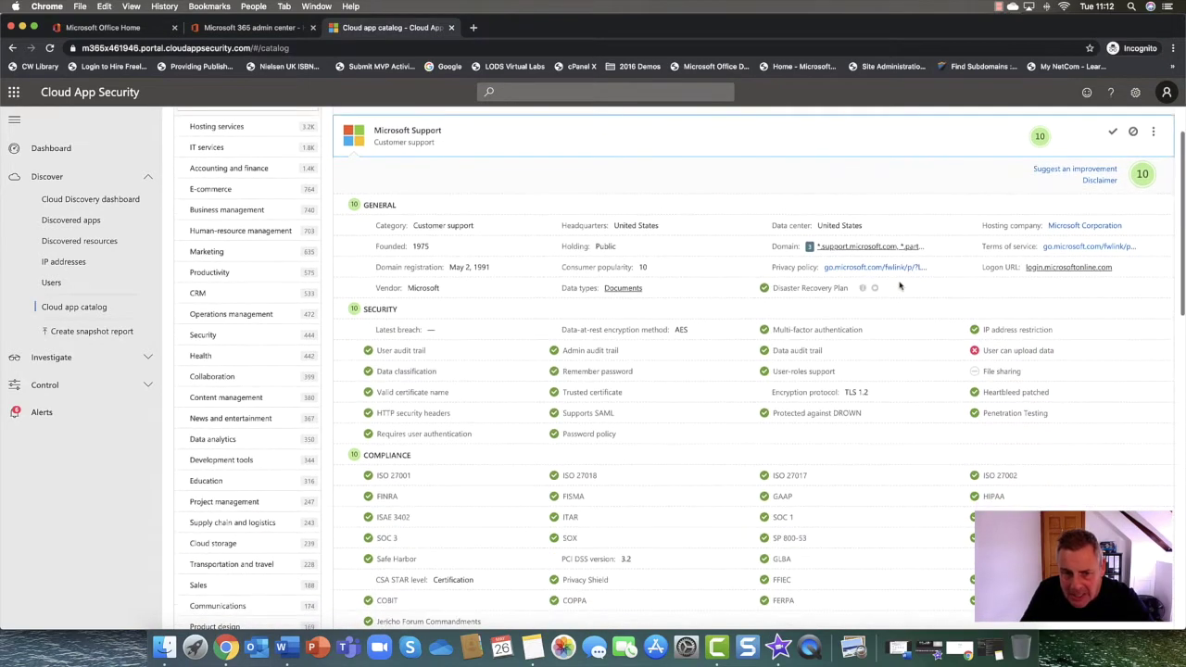
scroll(901, 287, down, 1)
scroll(905, 285, down, 1)
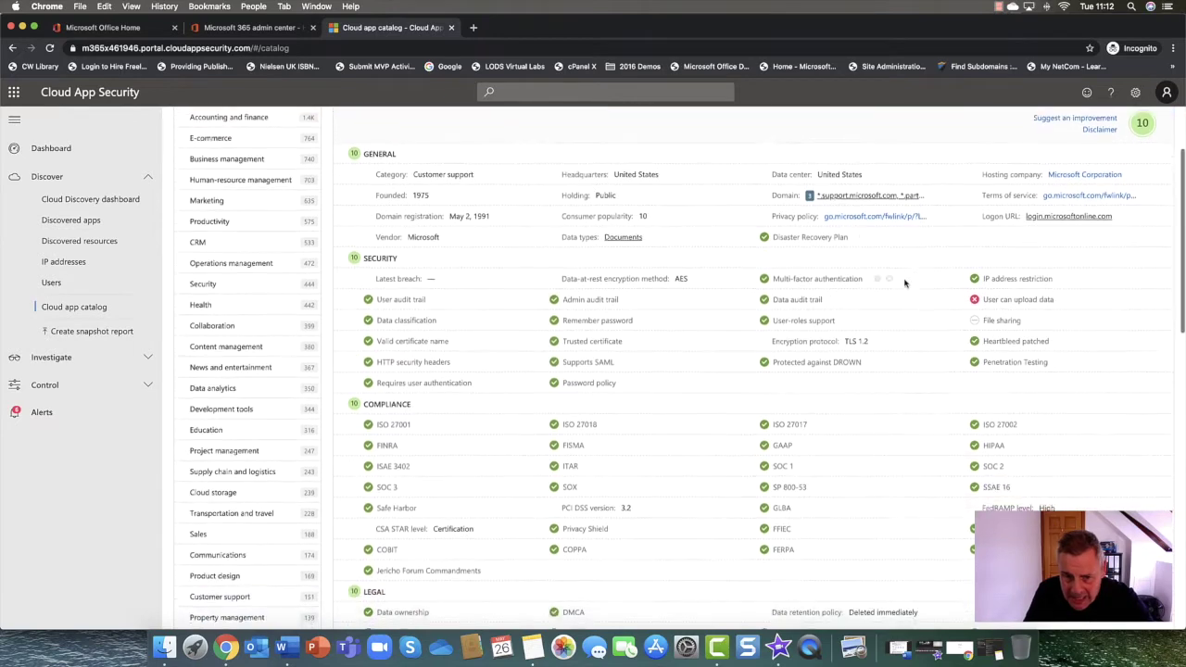
scroll(905, 285, down, 1)
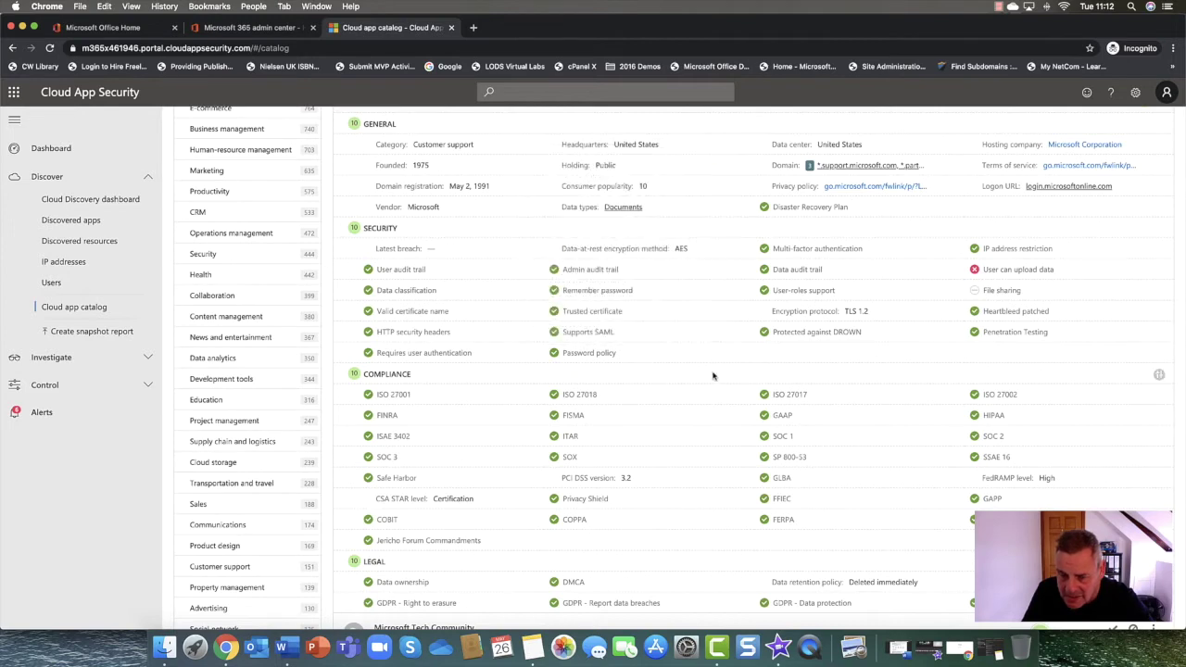
scroll(713, 375, down, 2)
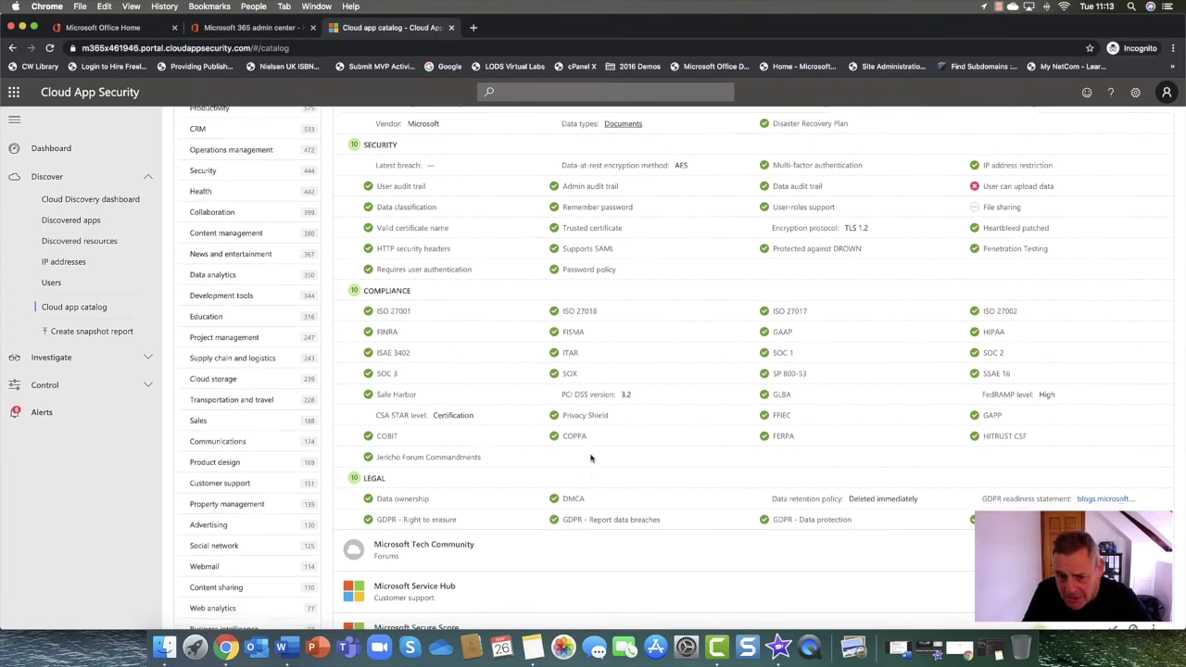
scroll(584, 459, down, 2)
scroll(608, 475, up, 10)
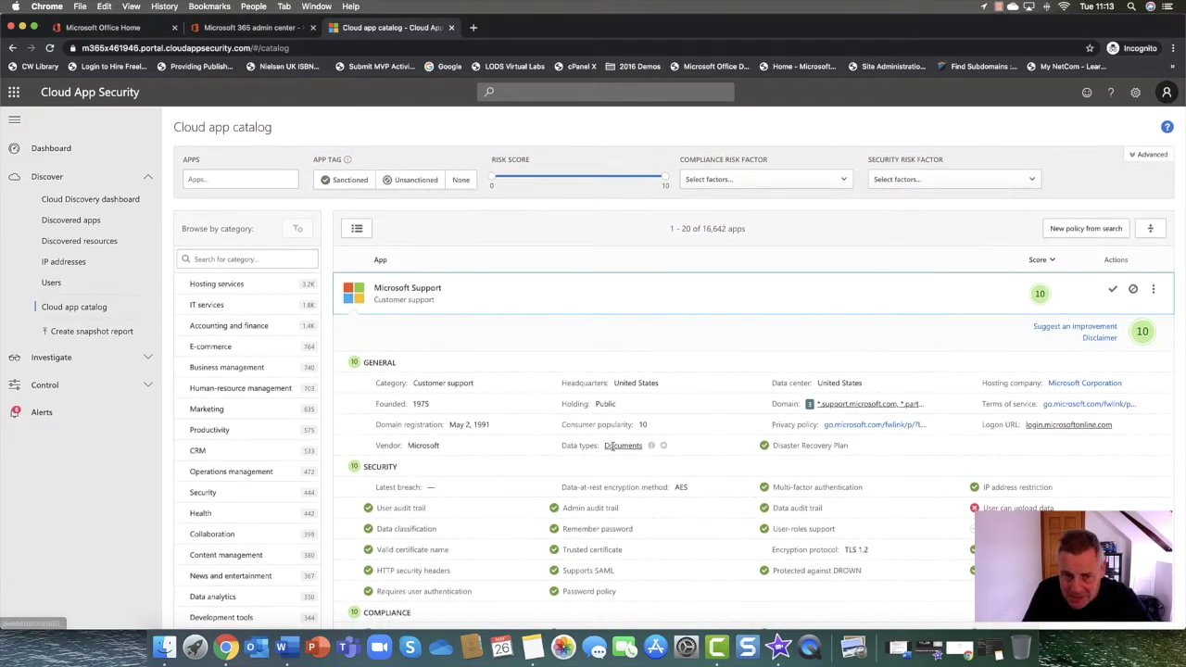
click(497, 308)
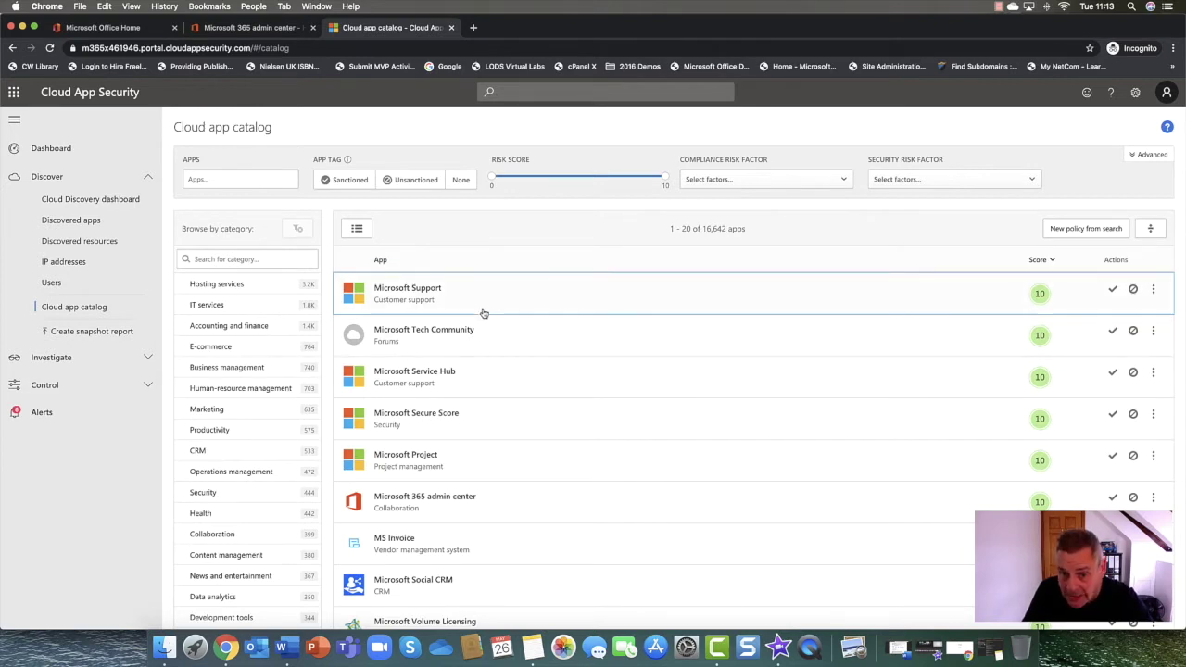
mouse_move(666, 176)
drag(665, 176, 545, 177)
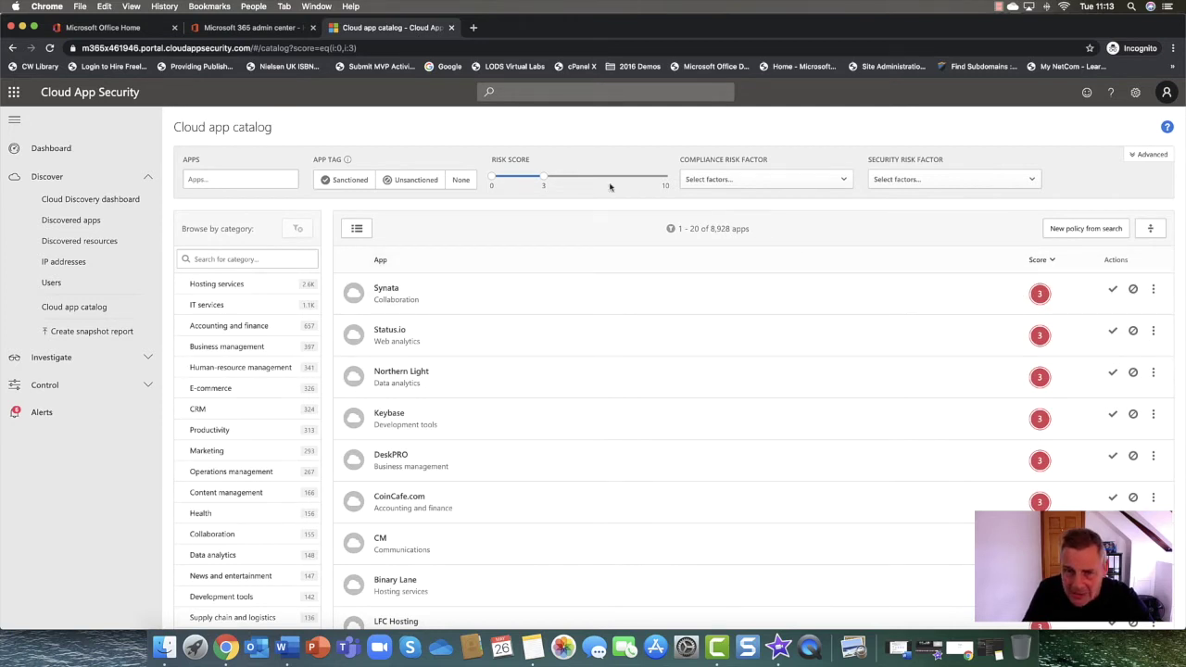
click(612, 301)
scroll(722, 393, down, 3)
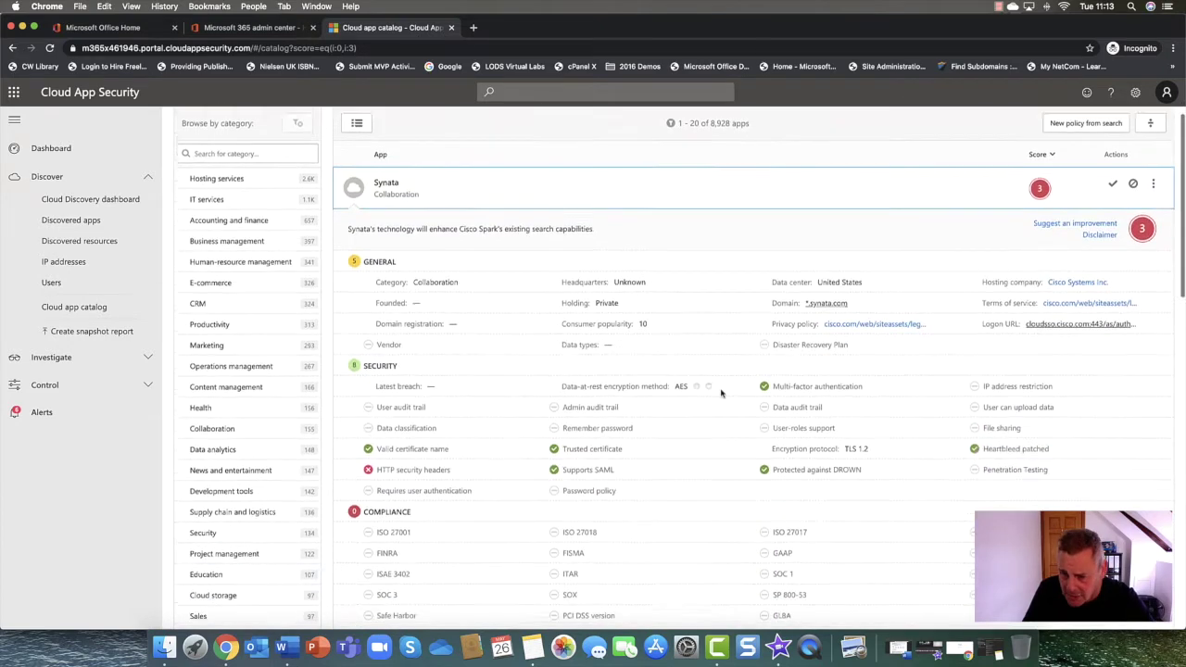
scroll(721, 393, down, 3)
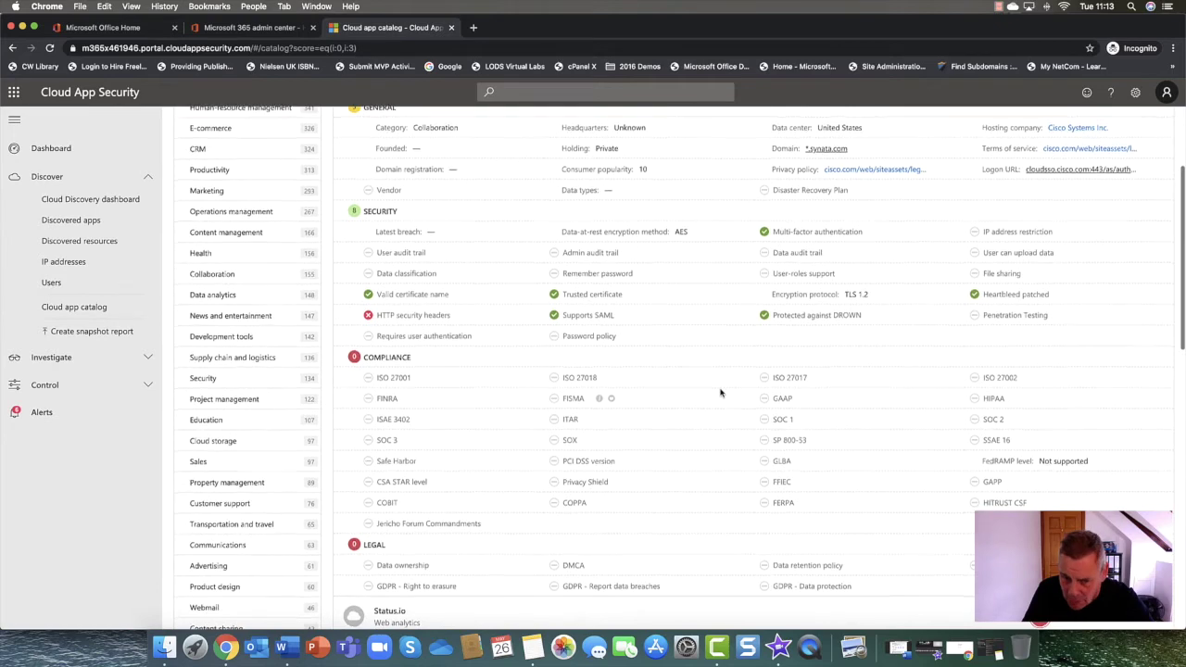
scroll(721, 393, down, 1)
scroll(721, 393, up, 3)
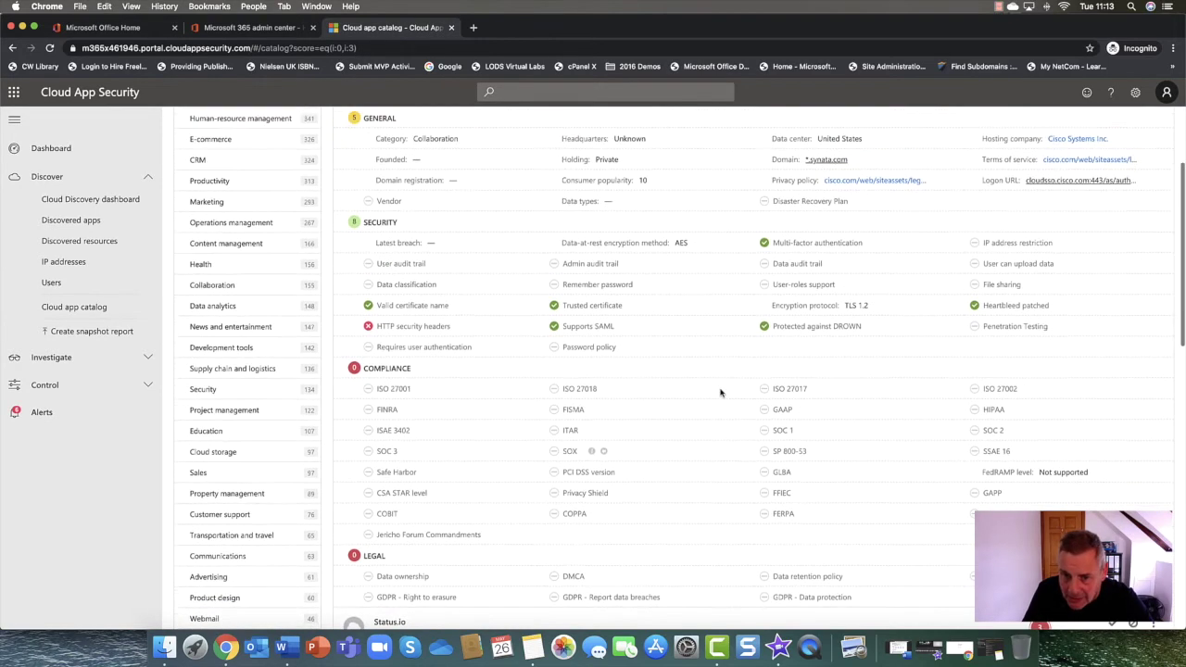
scroll(722, 393, up, 2)
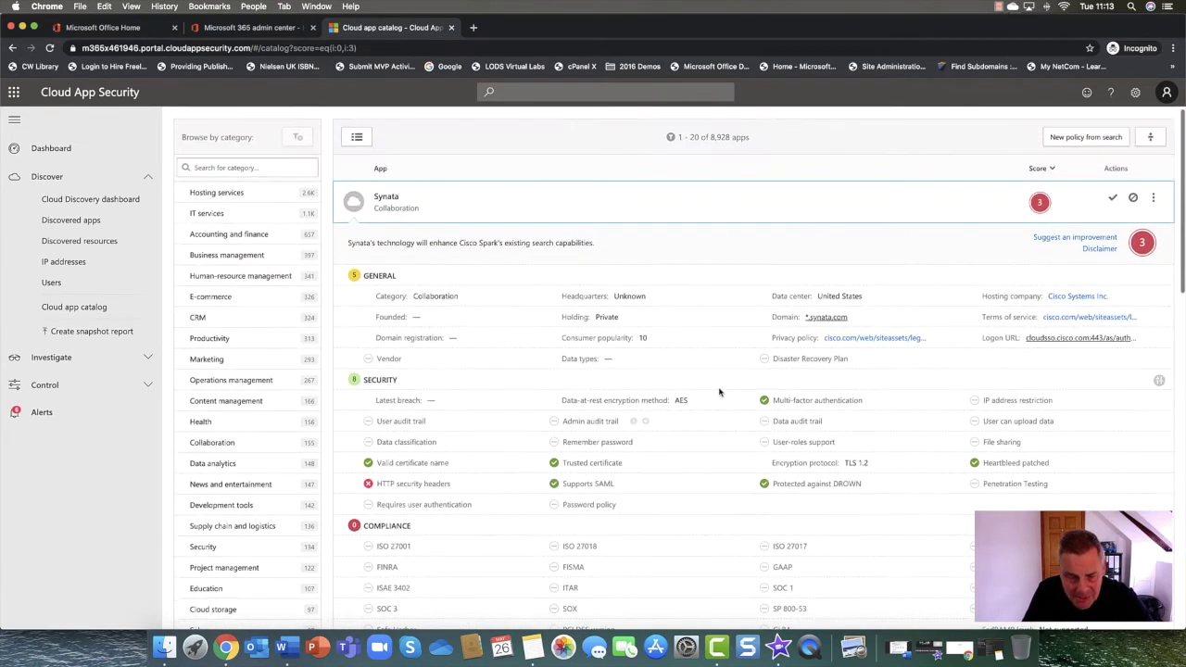
scroll(719, 393, up, 1)
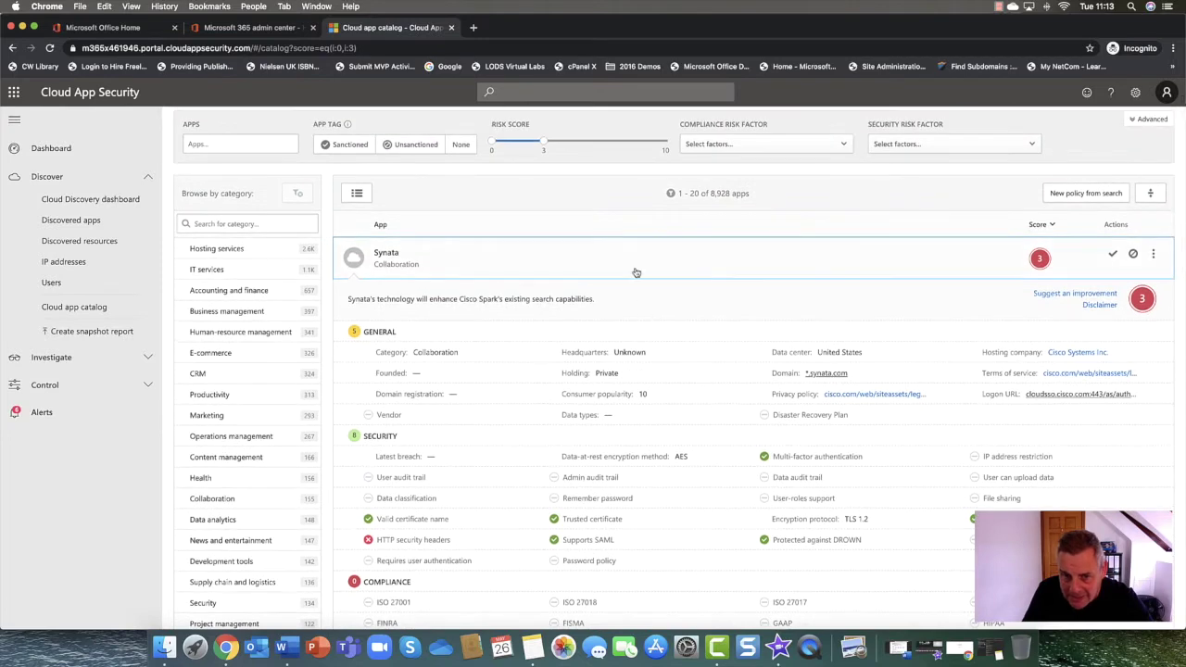
click(636, 262)
scroll(636, 262, up, 1)
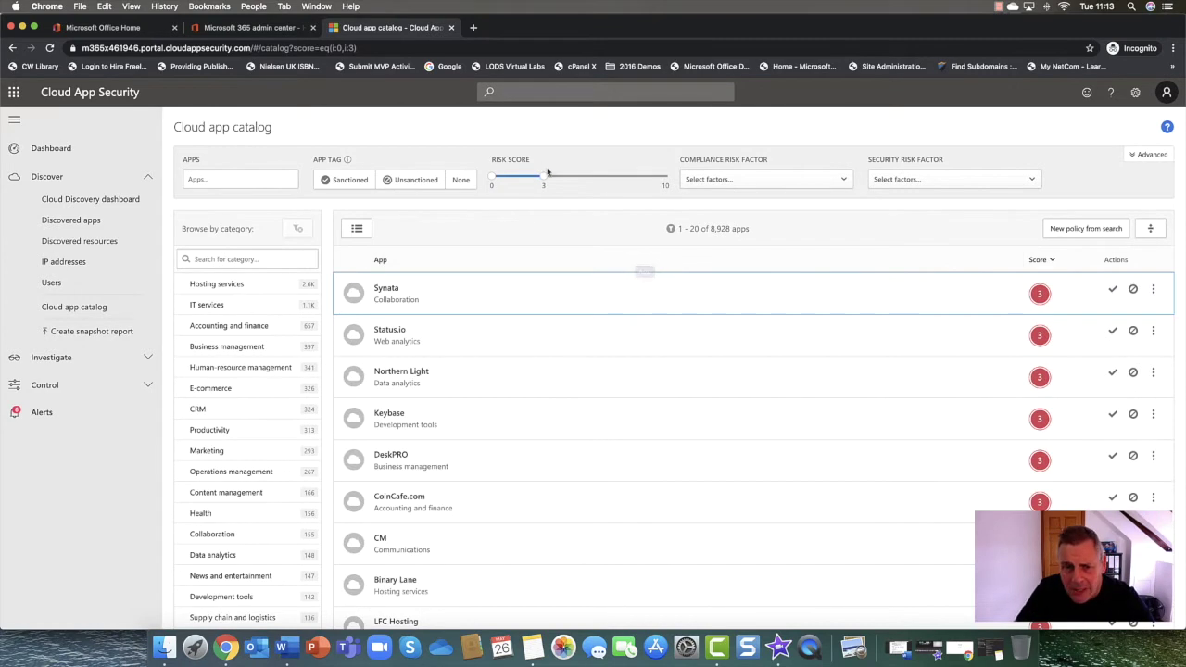
drag(544, 175, 654, 176)
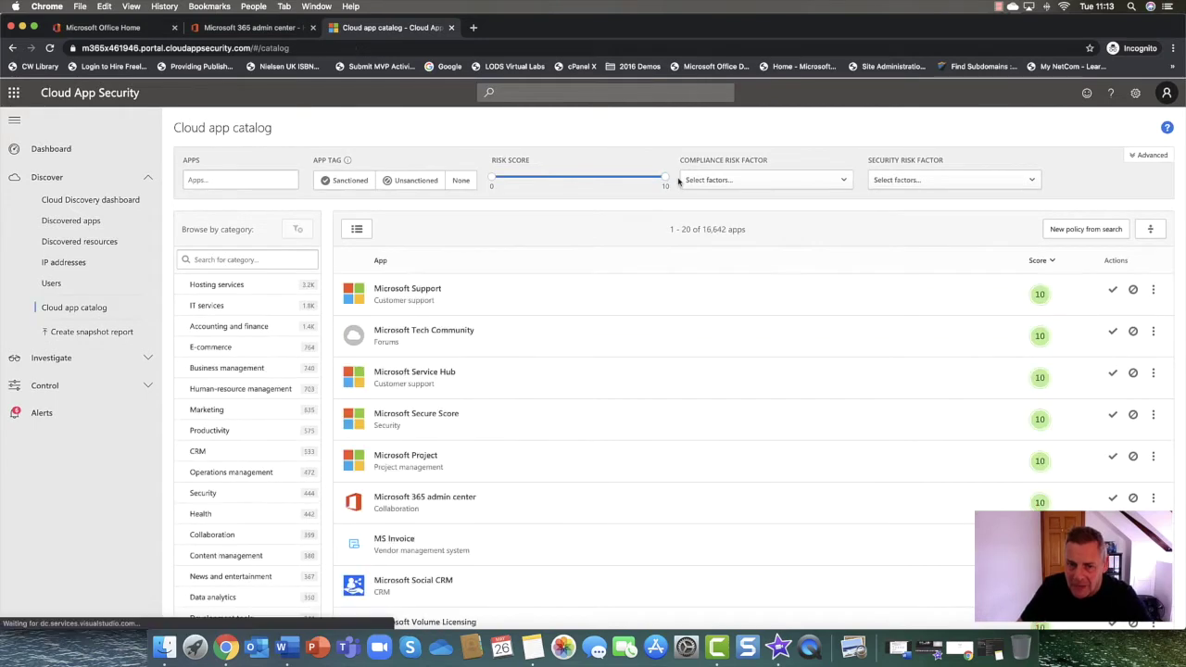
click(74, 199)
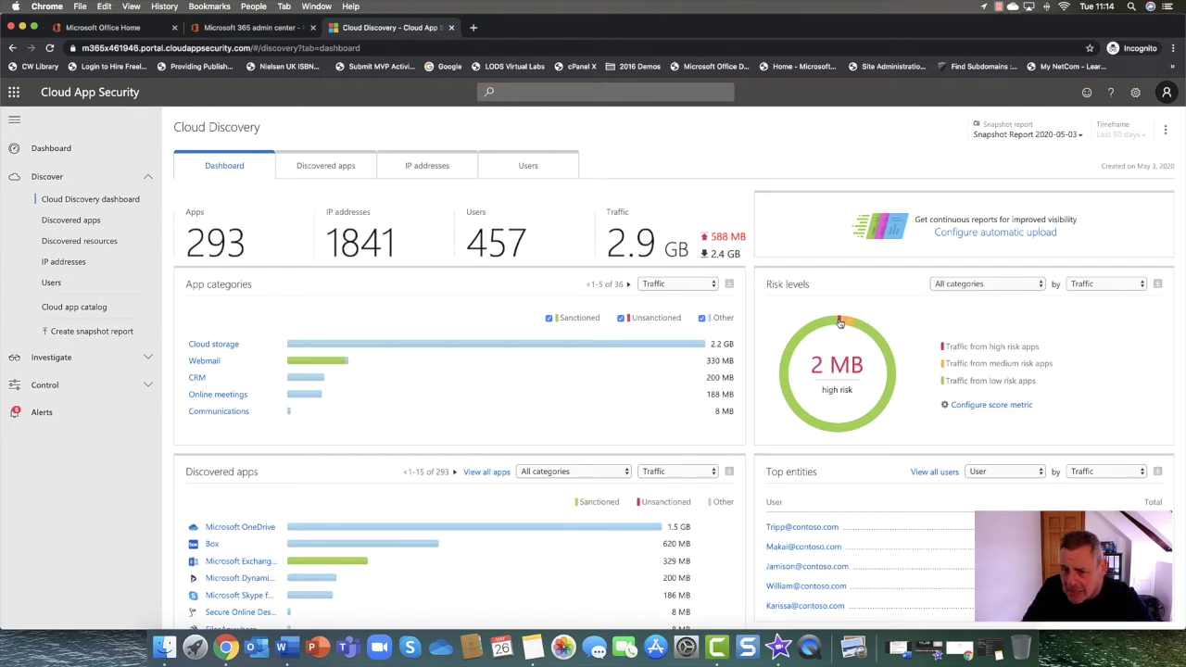
List the 33 high-risk discovered apps from the Risk levels donut chart.
click(841, 321)
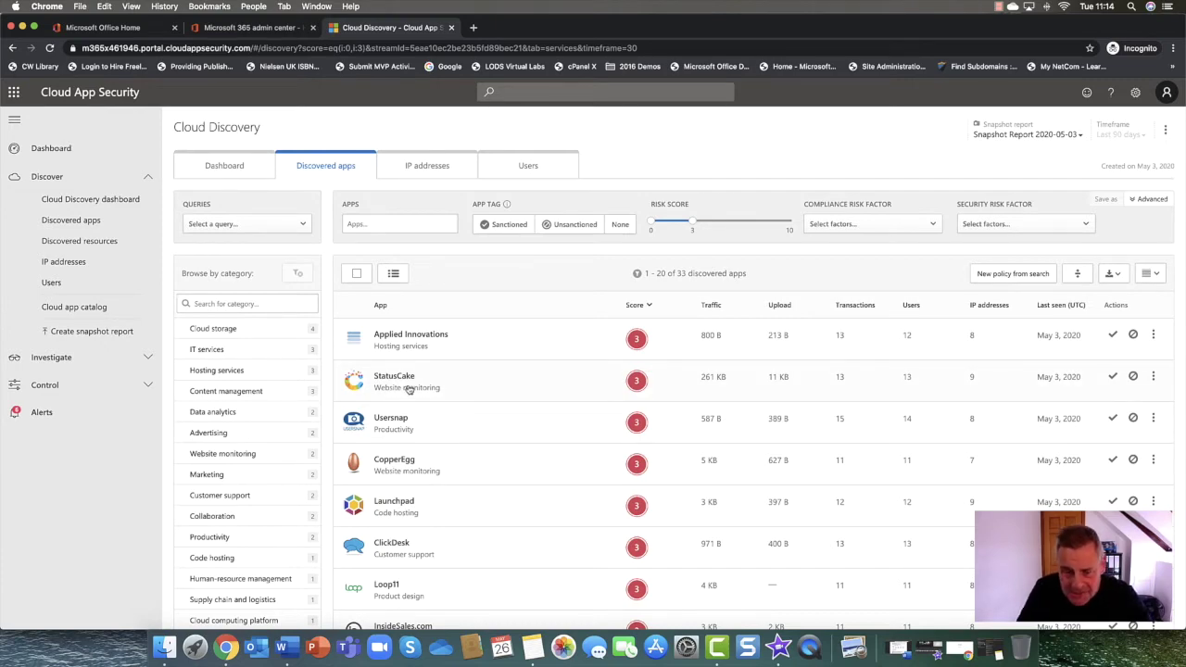
Read StatusCake's General, Security, Compliance and Legal details, then collapse its row.
click(458, 385)
scroll(457, 385, down, 4)
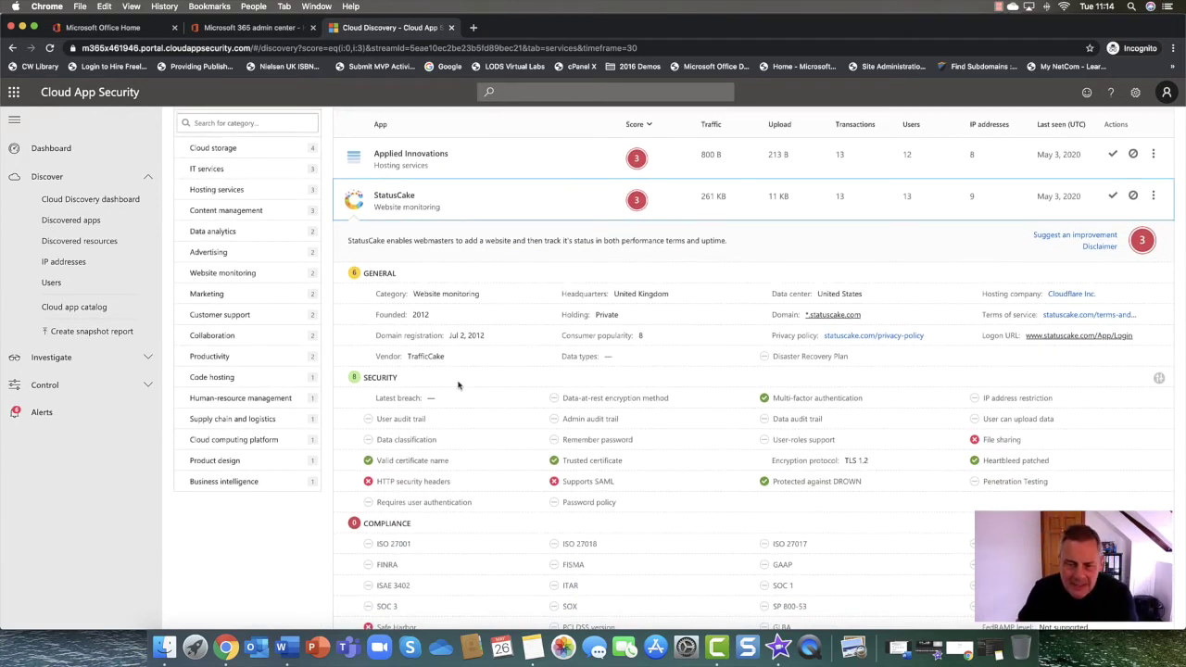
scroll(458, 386, down, 1)
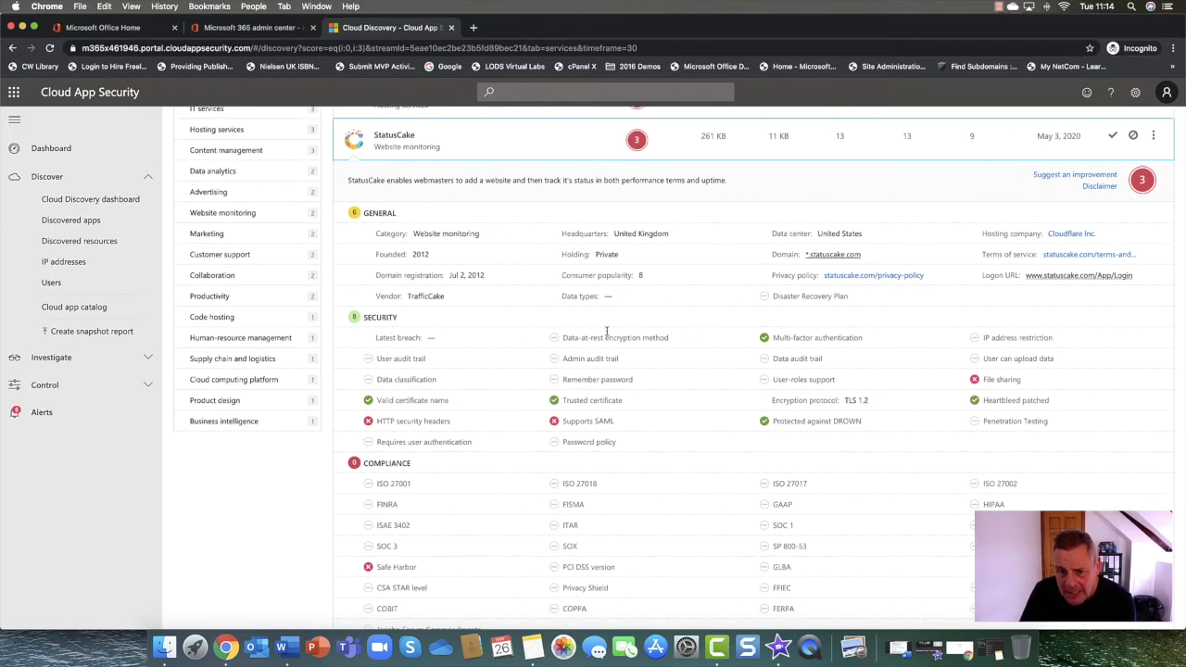
scroll(595, 371, up, 1)
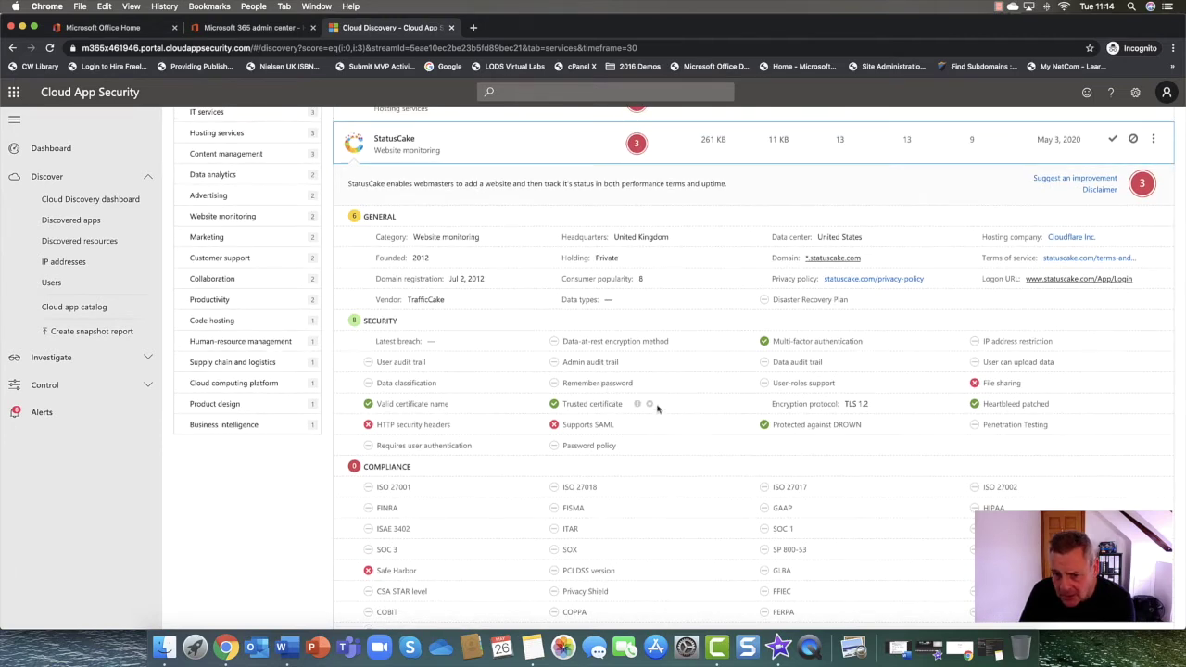
scroll(649, 397, down, 2)
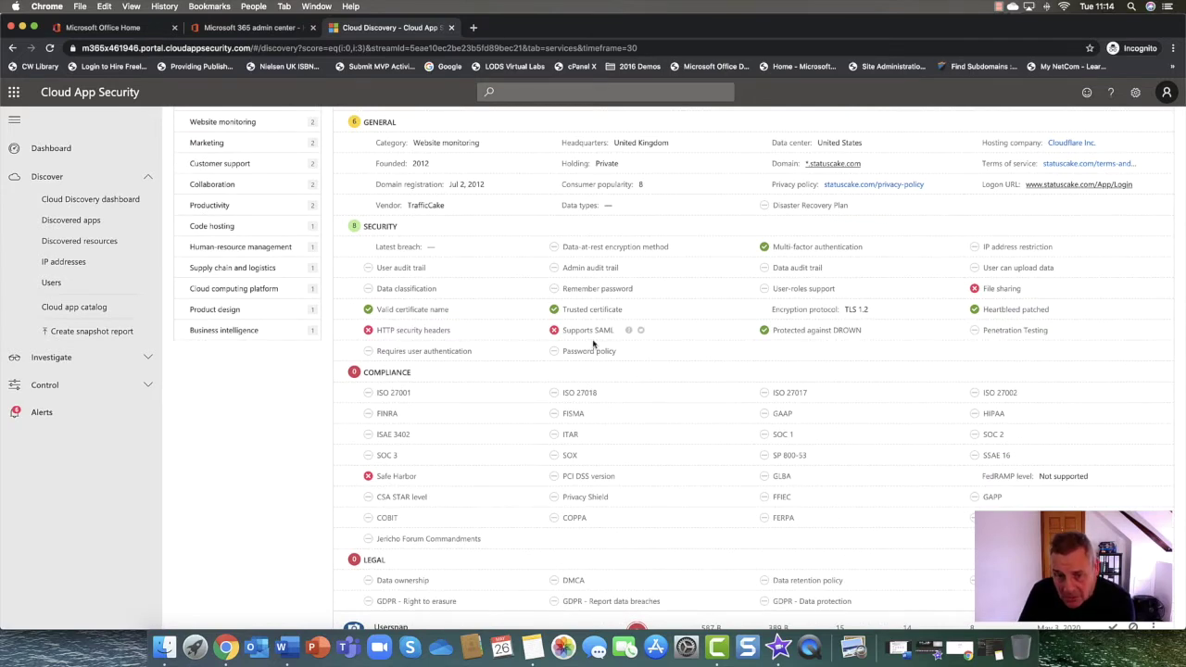
scroll(593, 344, down, 3)
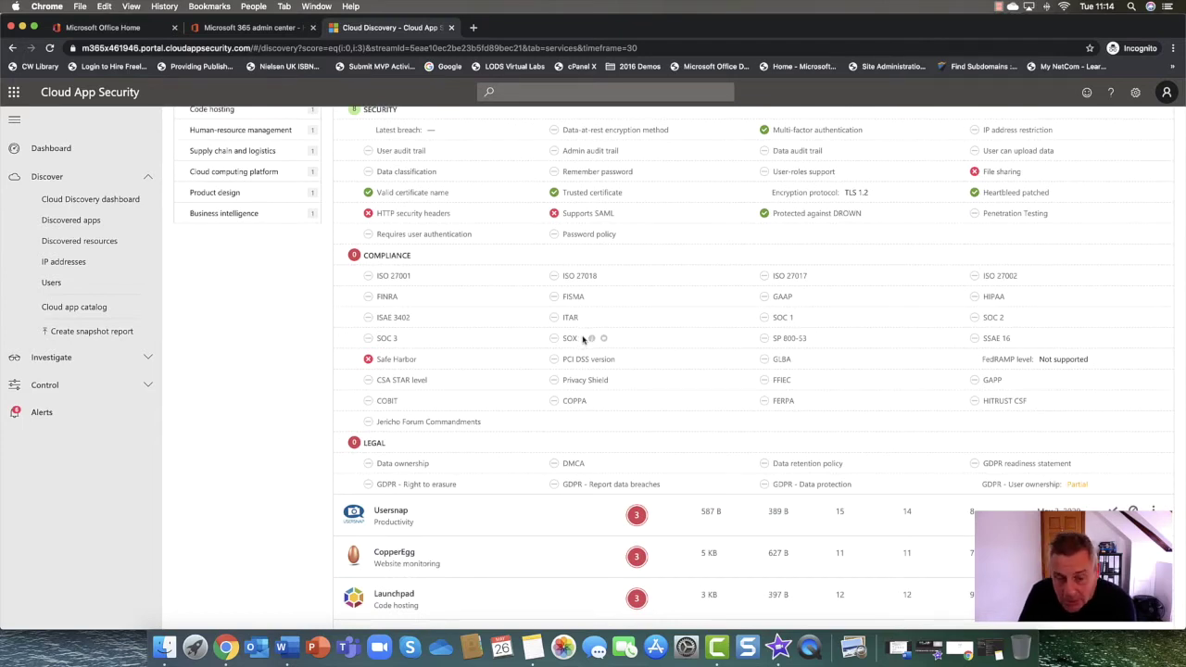
scroll(586, 342, down, 2)
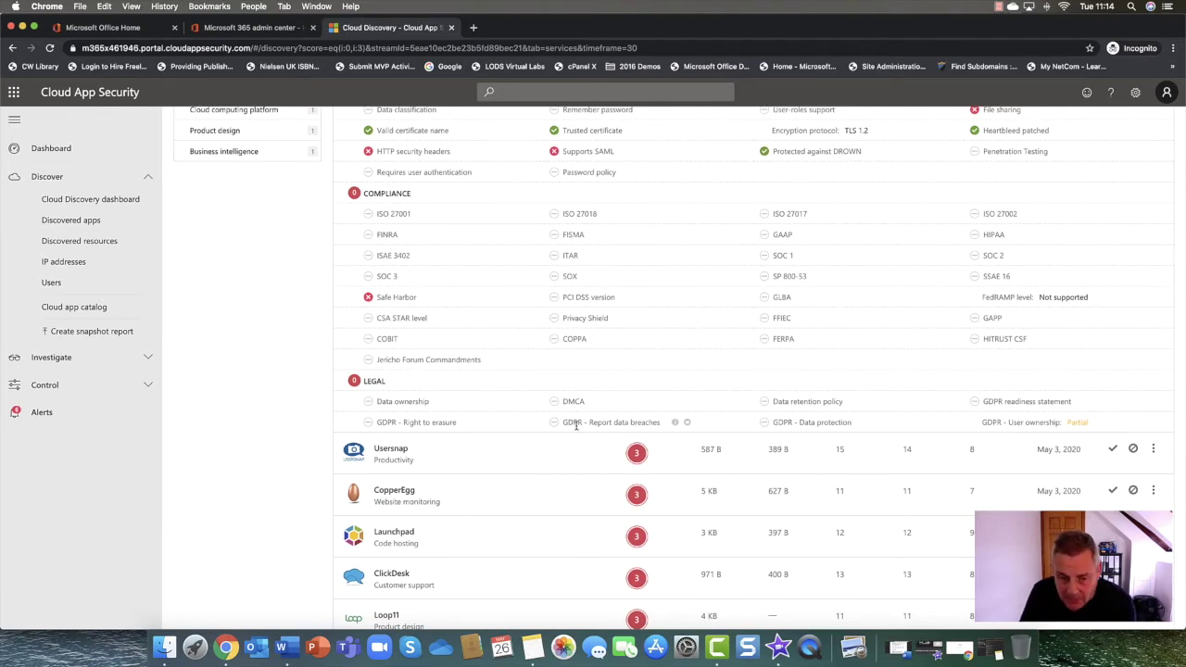
scroll(574, 425, up, 7)
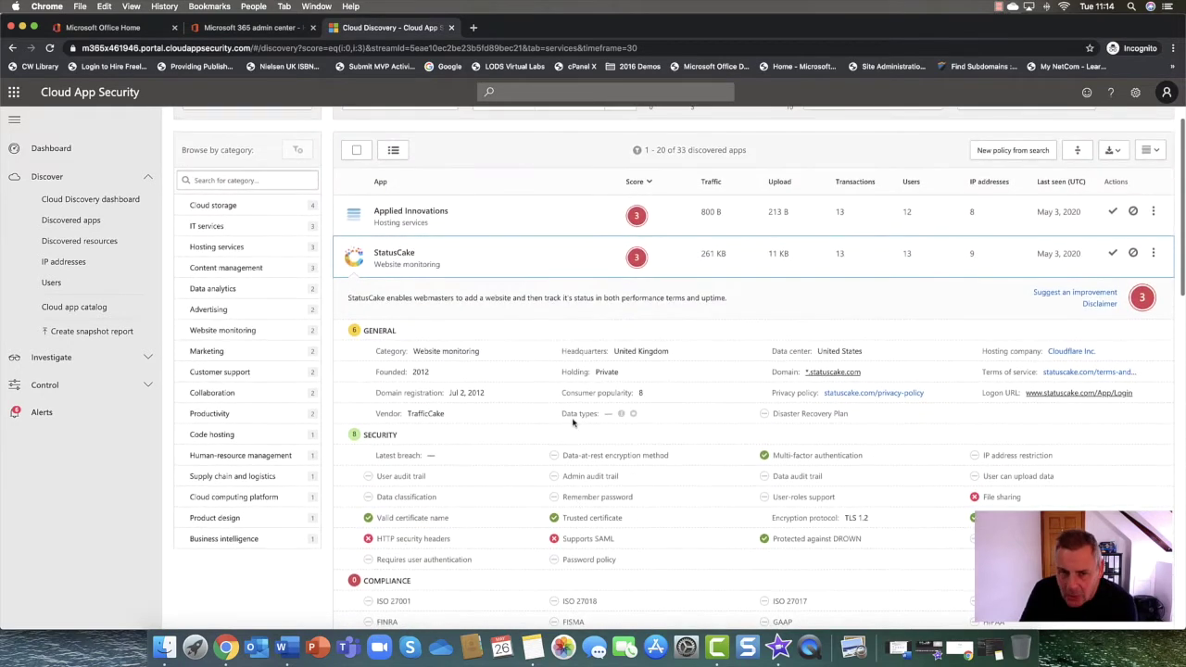
scroll(574, 424, up, 1)
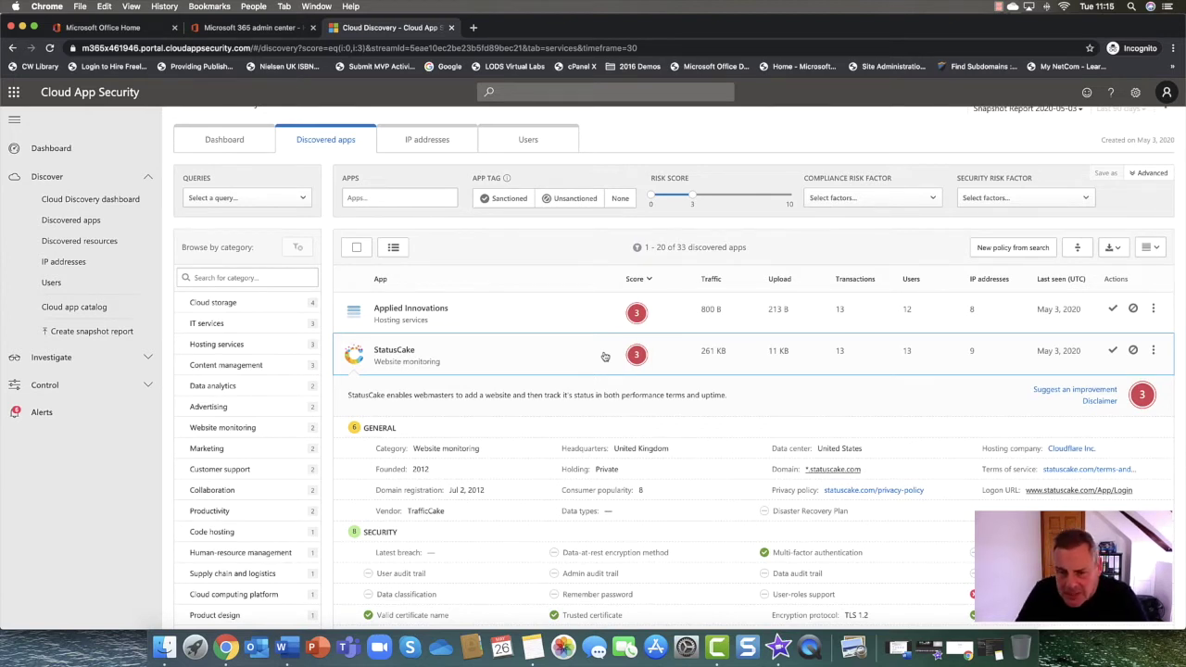
click(605, 356)
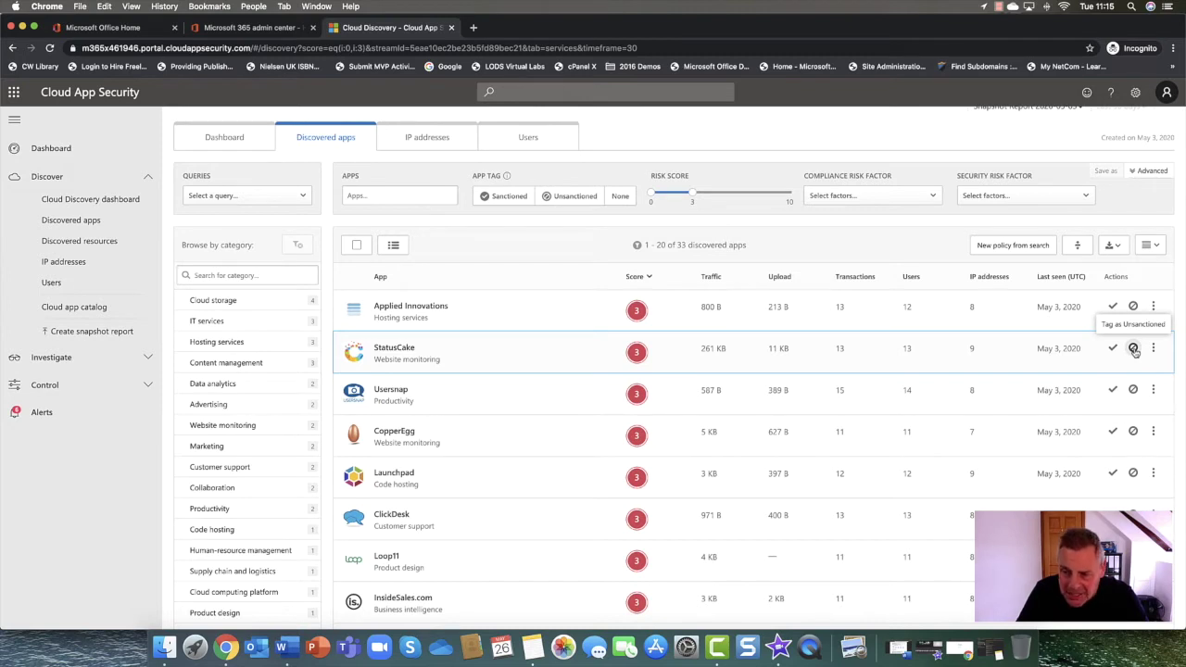
Tag StatusCake as Unsanctioned from its row's Actions menu.
click(1153, 348)
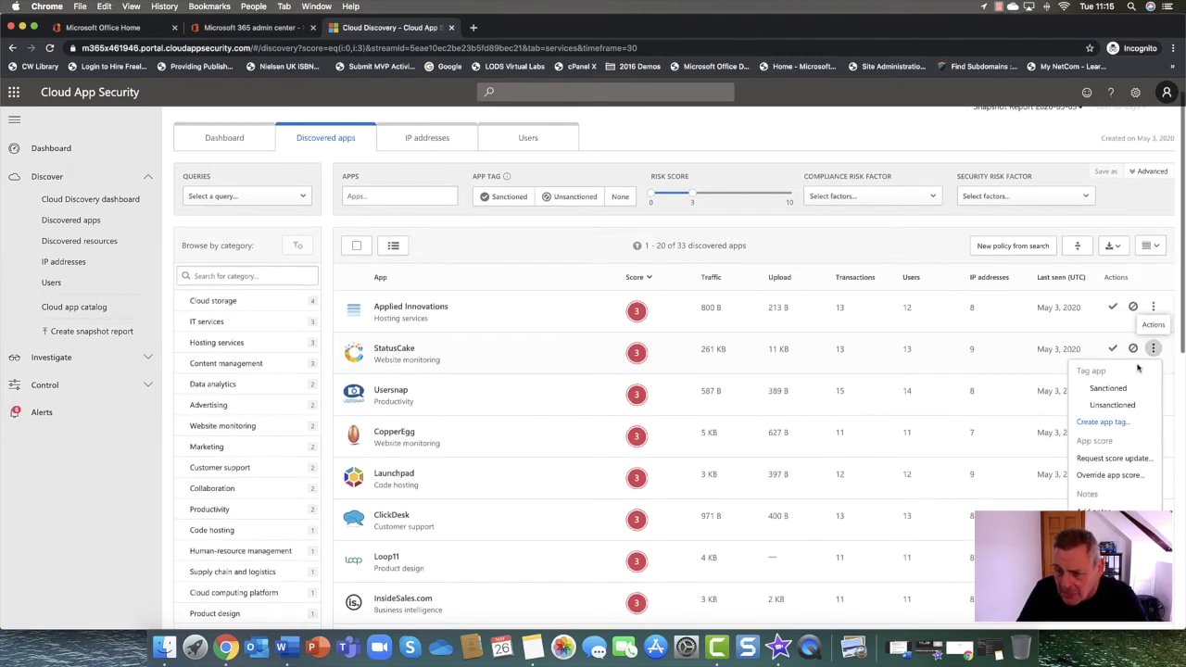
click(1098, 384)
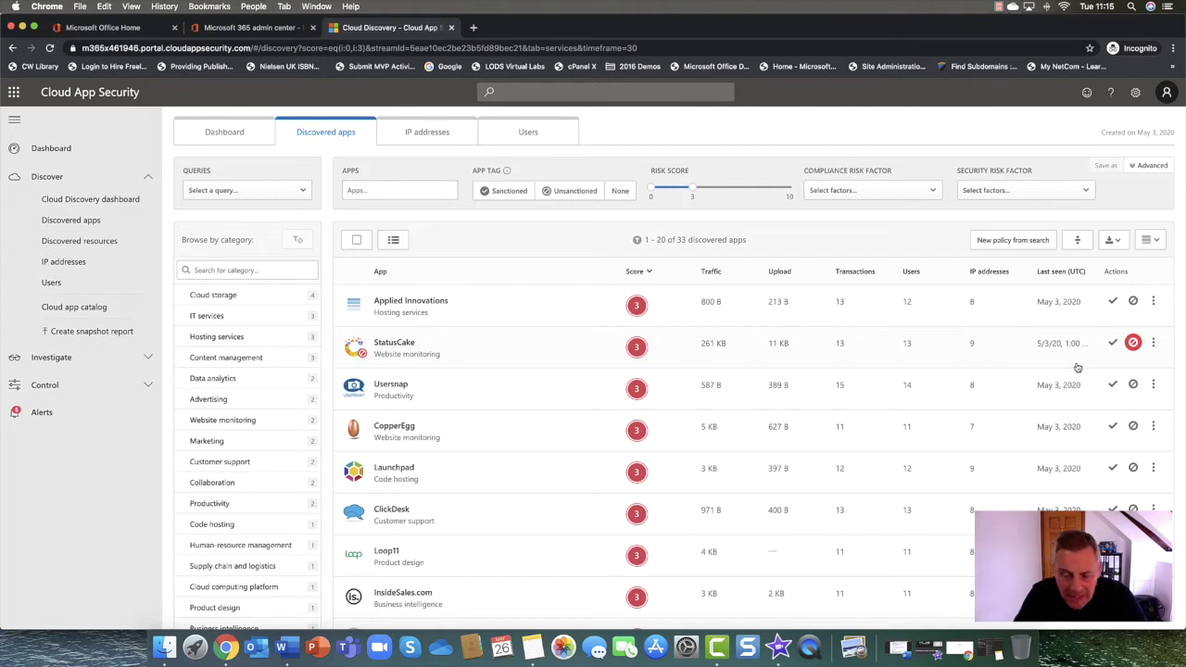
scroll(1078, 367, down, 1)
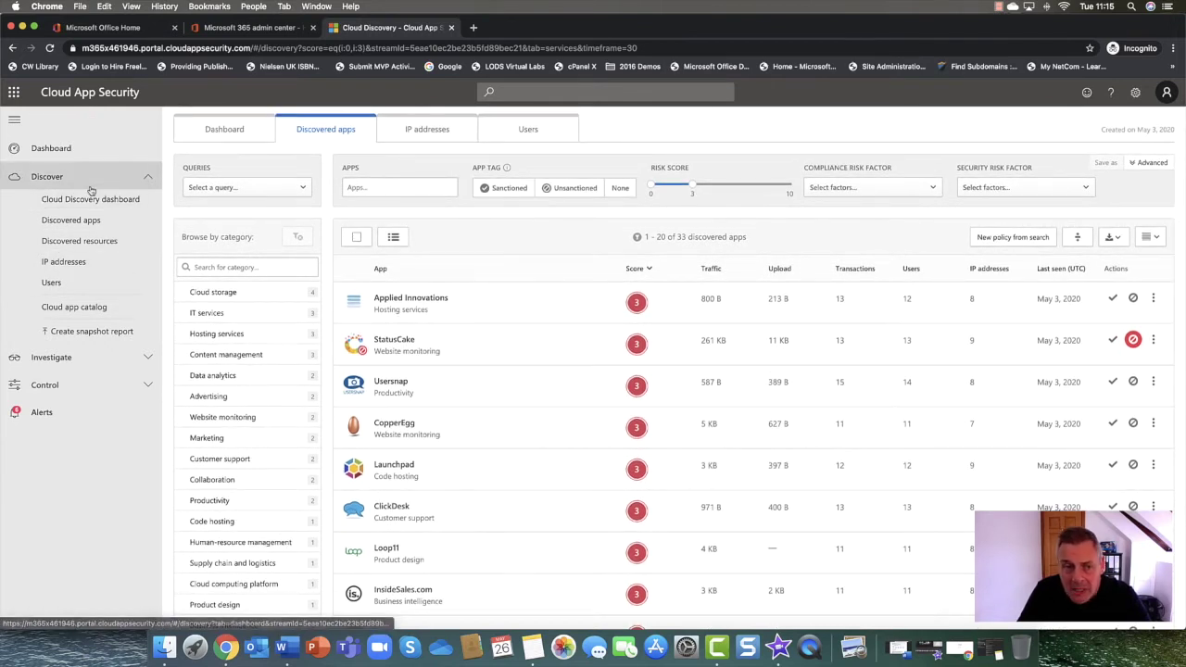
click(146, 178)
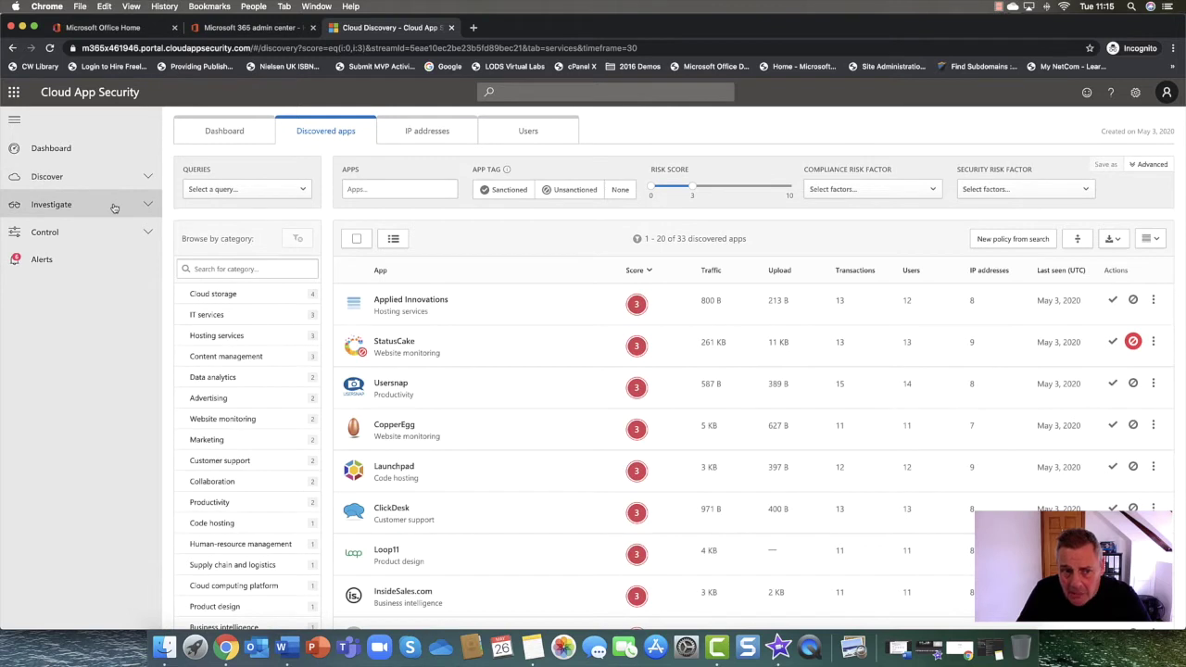
Open Investigate > Activity log, showing 358 activities like Office 365 and SharePoint log-ons.
click(114, 205)
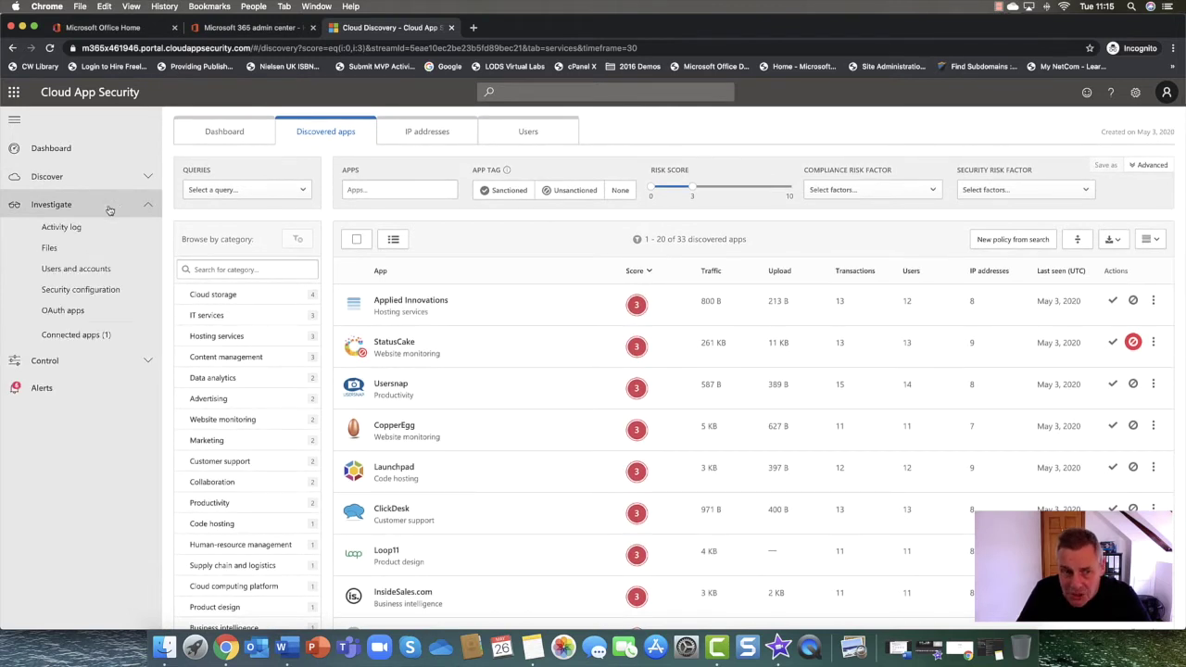
click(86, 232)
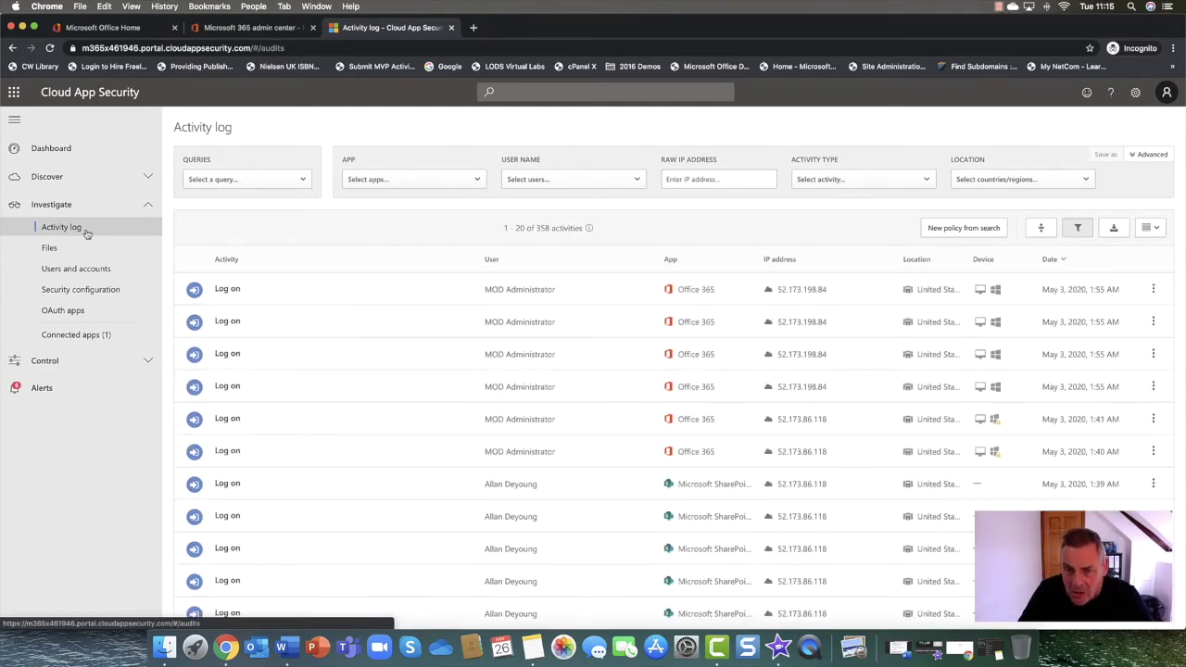
scroll(259, 325, down, 5)
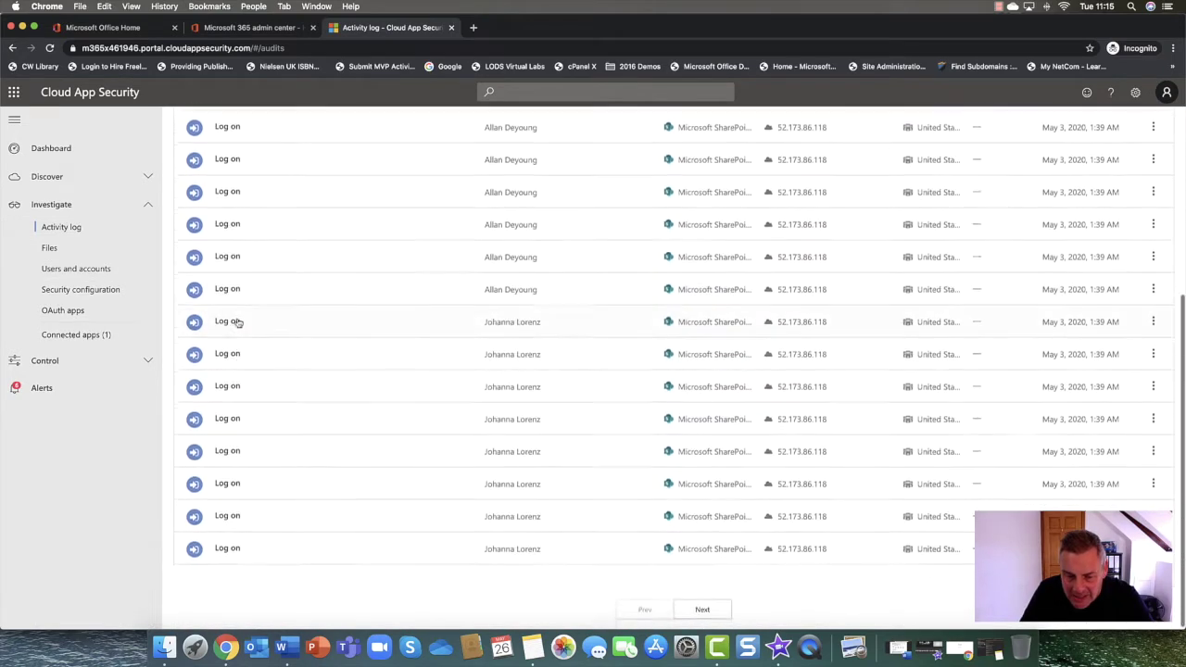
scroll(238, 321, up, 5)
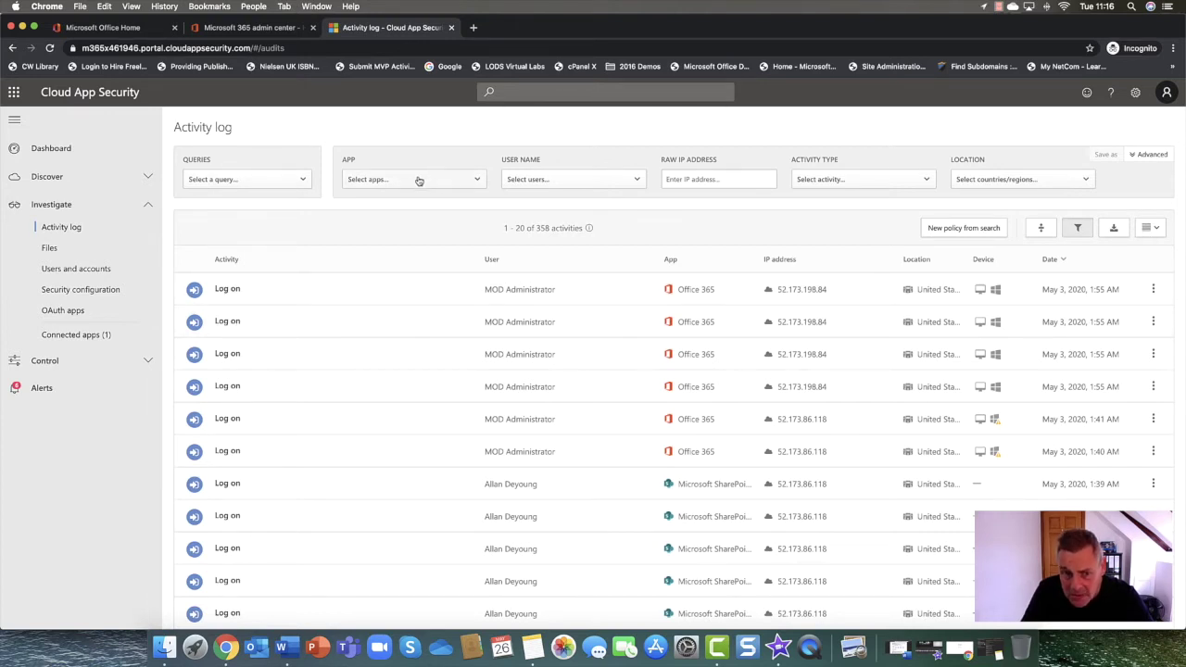
scroll(344, 306, down, 1)
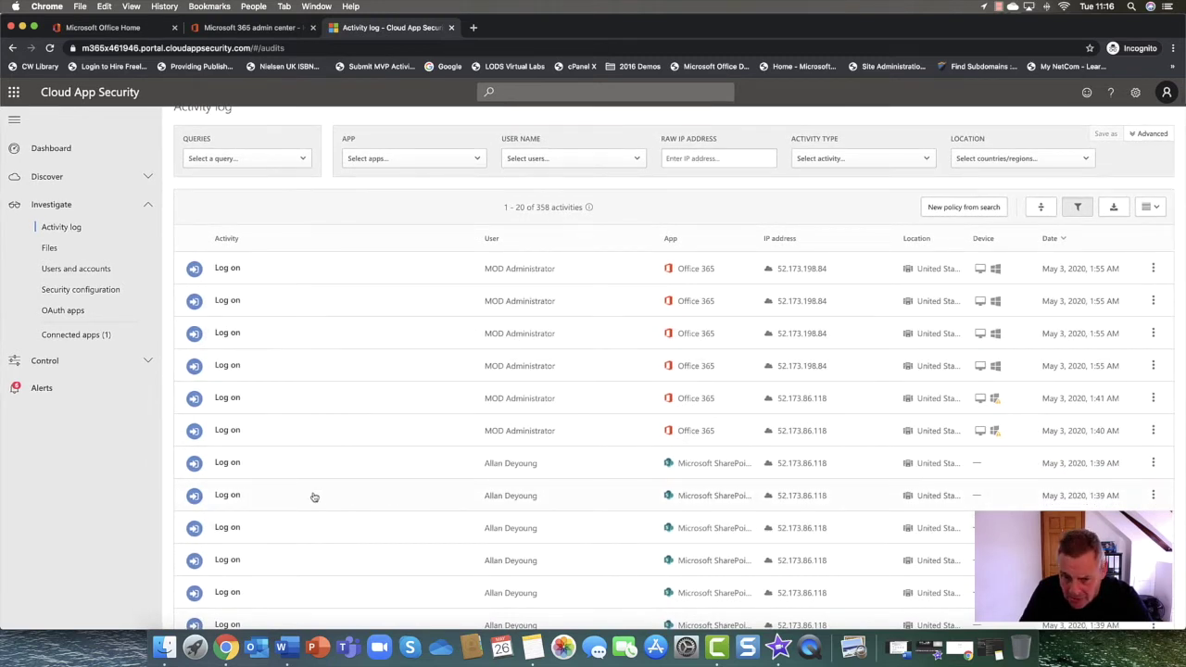
Filter the log to the SharePoint sign-in user's 38 activities and expand the first entry.
click(331, 464)
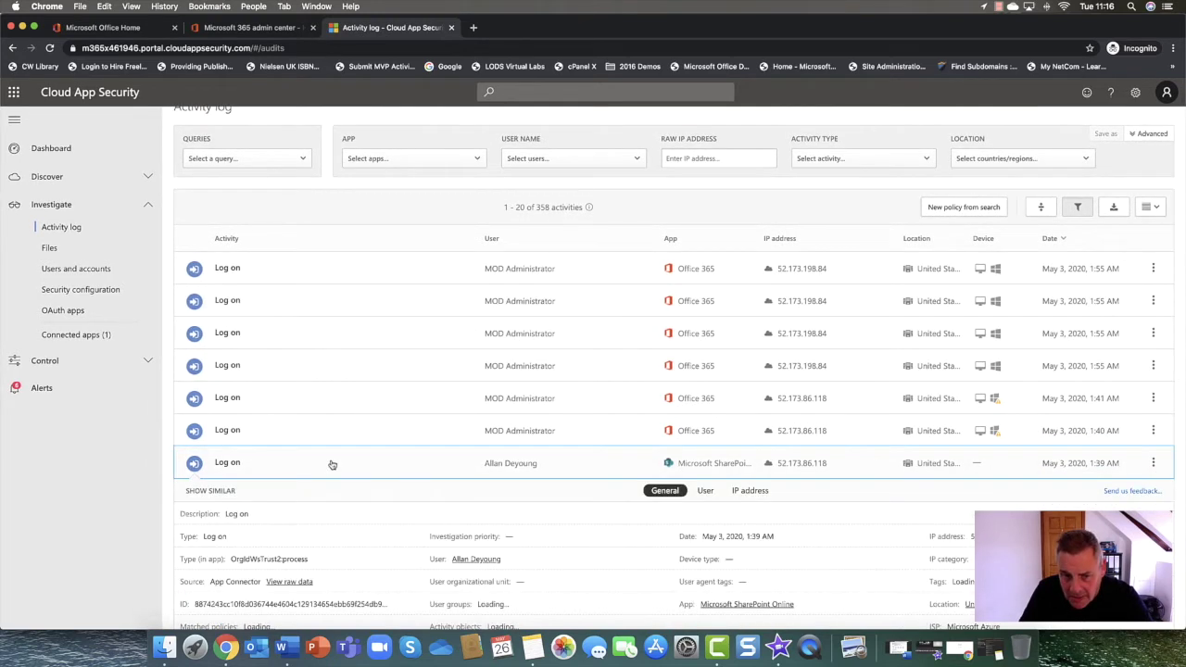
scroll(332, 458, down, 5)
scroll(331, 457, down, 1)
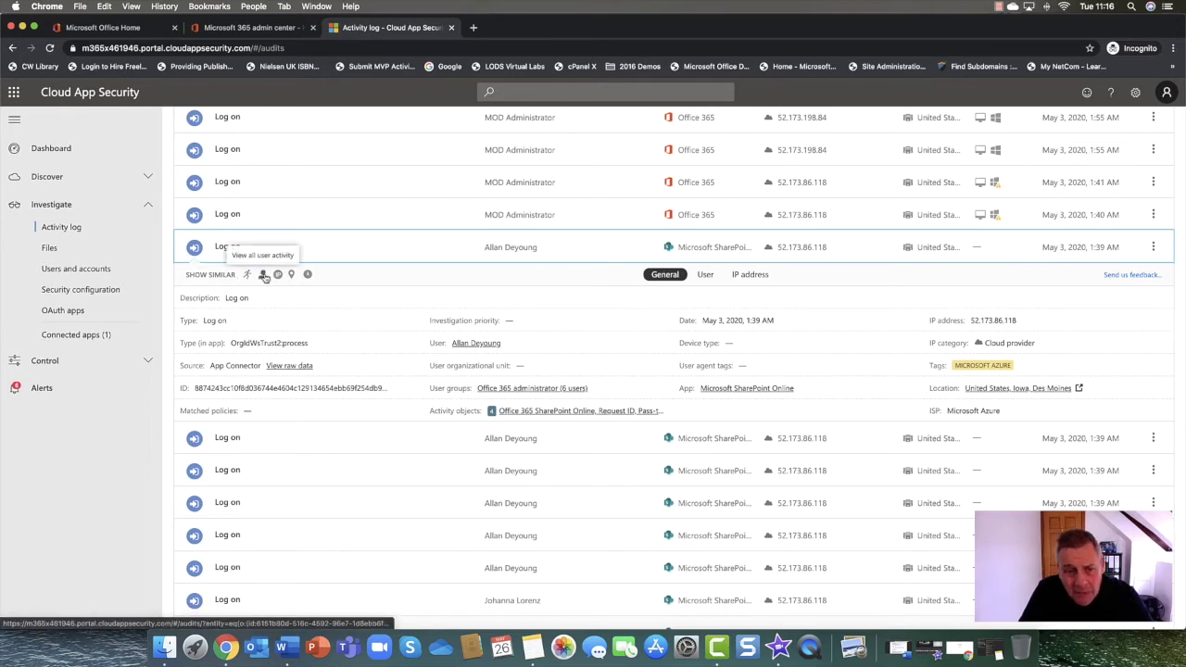
click(264, 276)
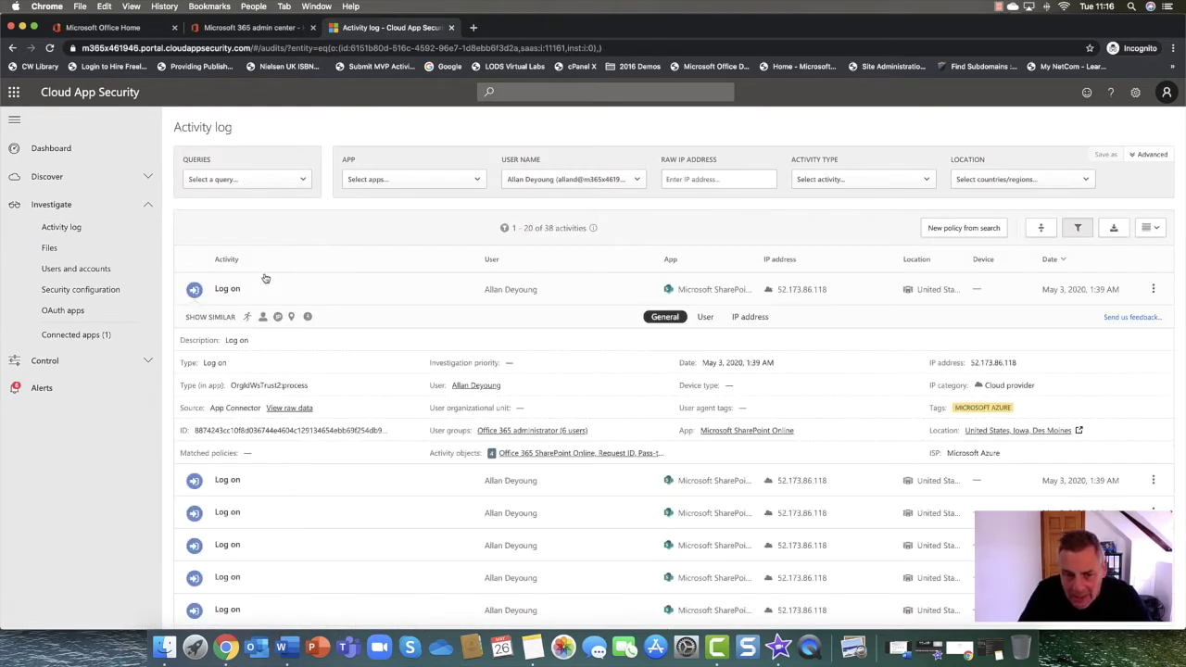
click(321, 294)
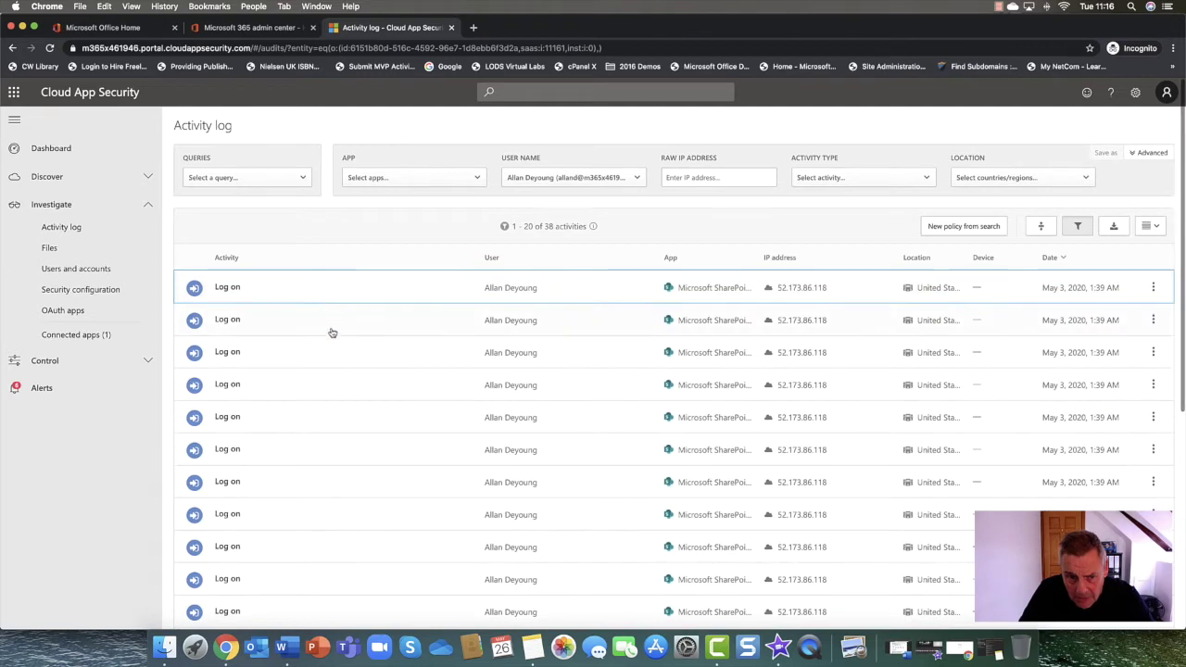
scroll(336, 371, down, 5)
scroll(339, 398, up, 10)
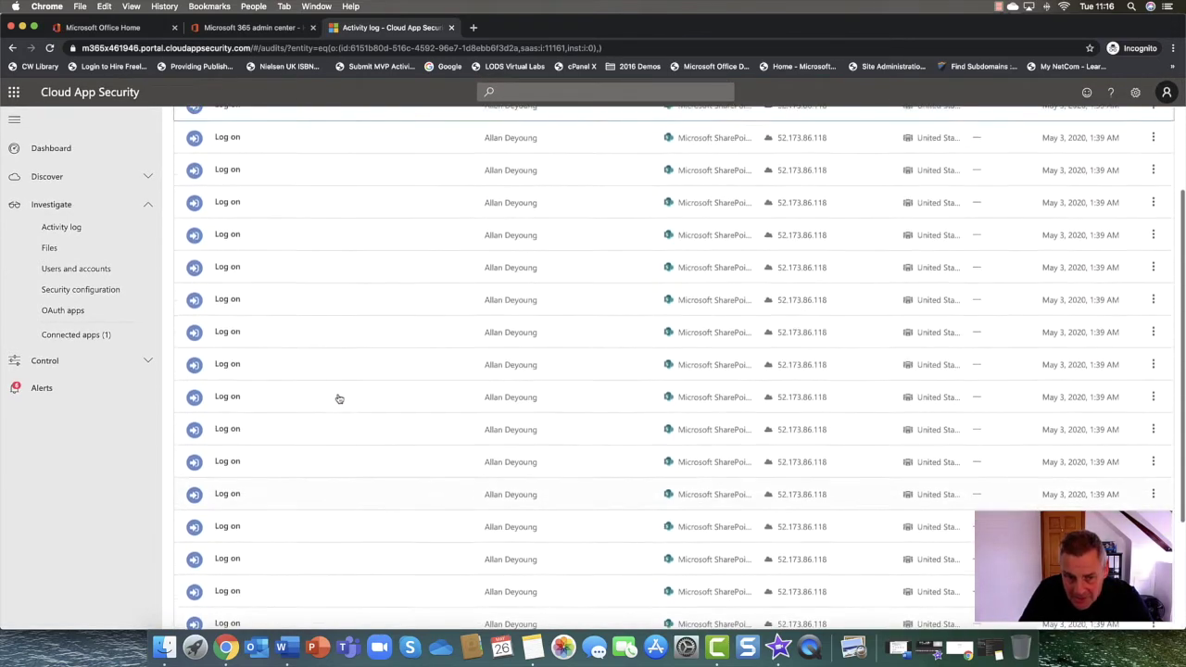
scroll(339, 399, up, 2)
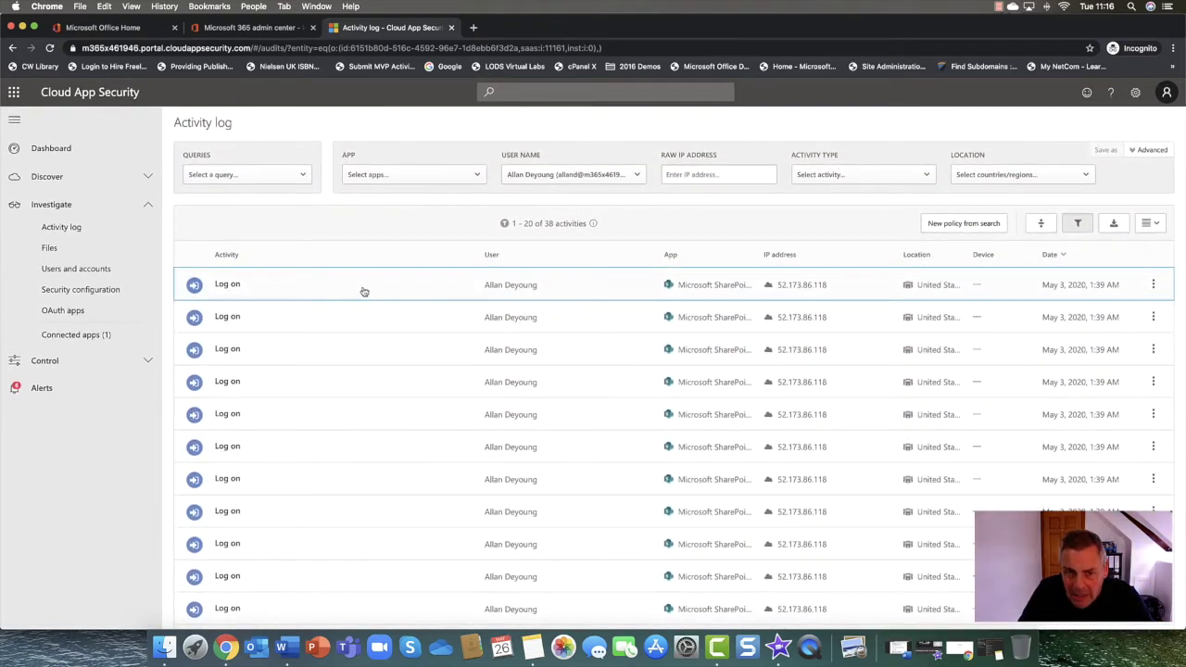
click(364, 291)
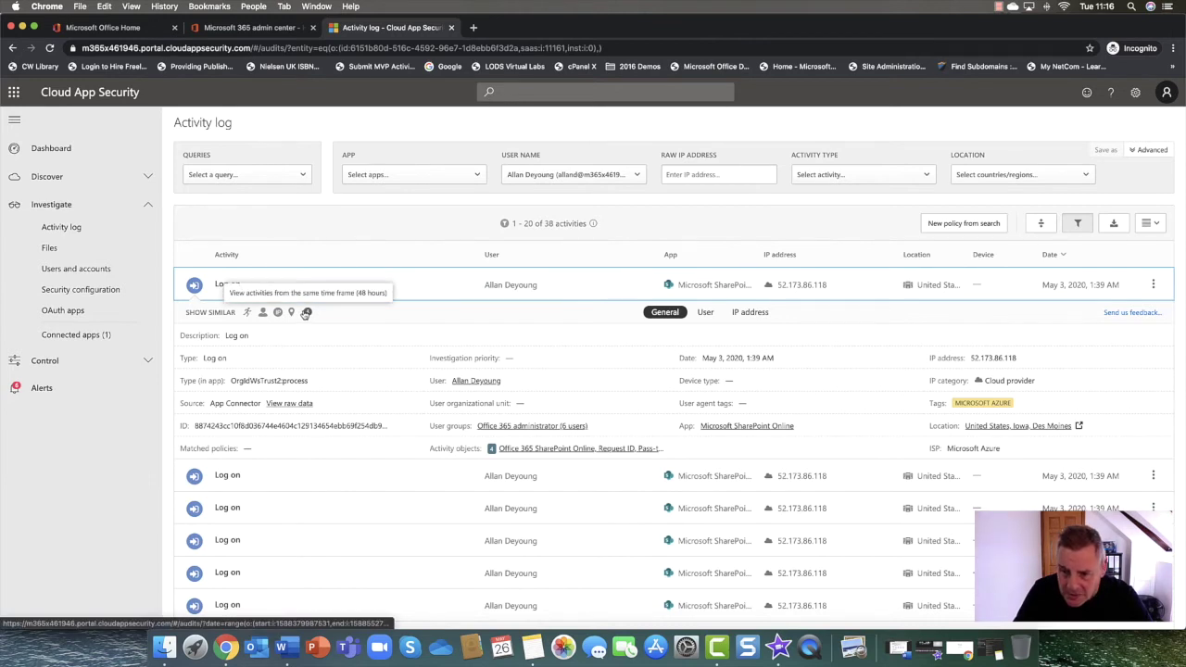
Tag IP 52.173.86.118 as corporate and whitelist it, then return to the user summary.
click(706, 312)
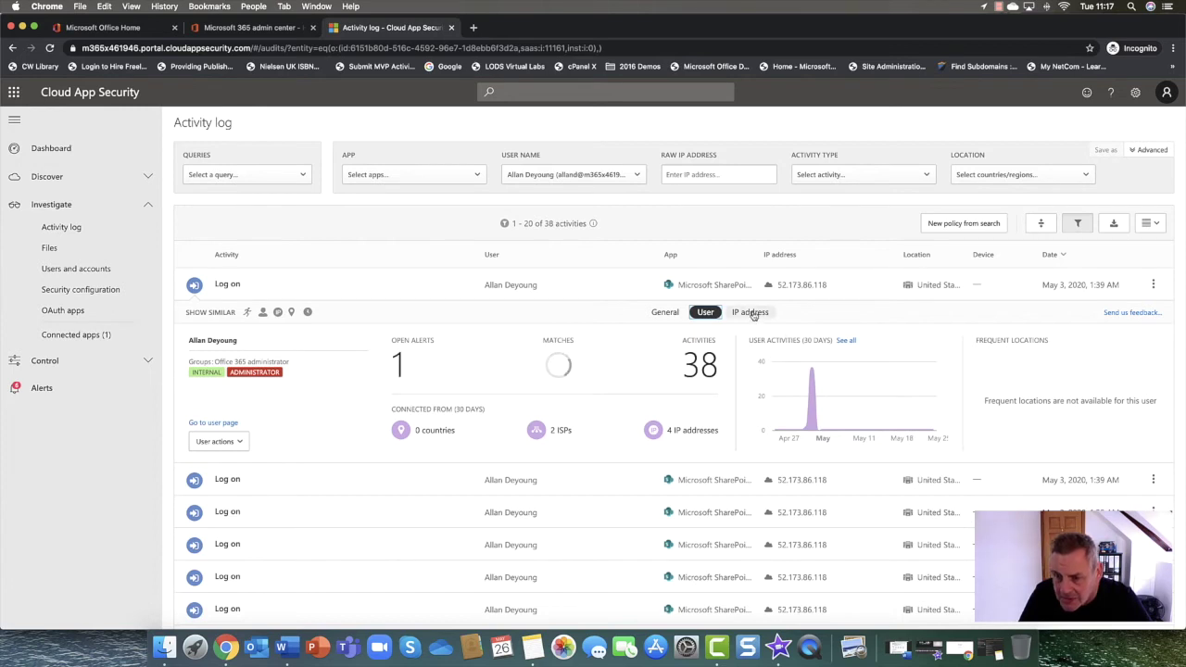
click(753, 313)
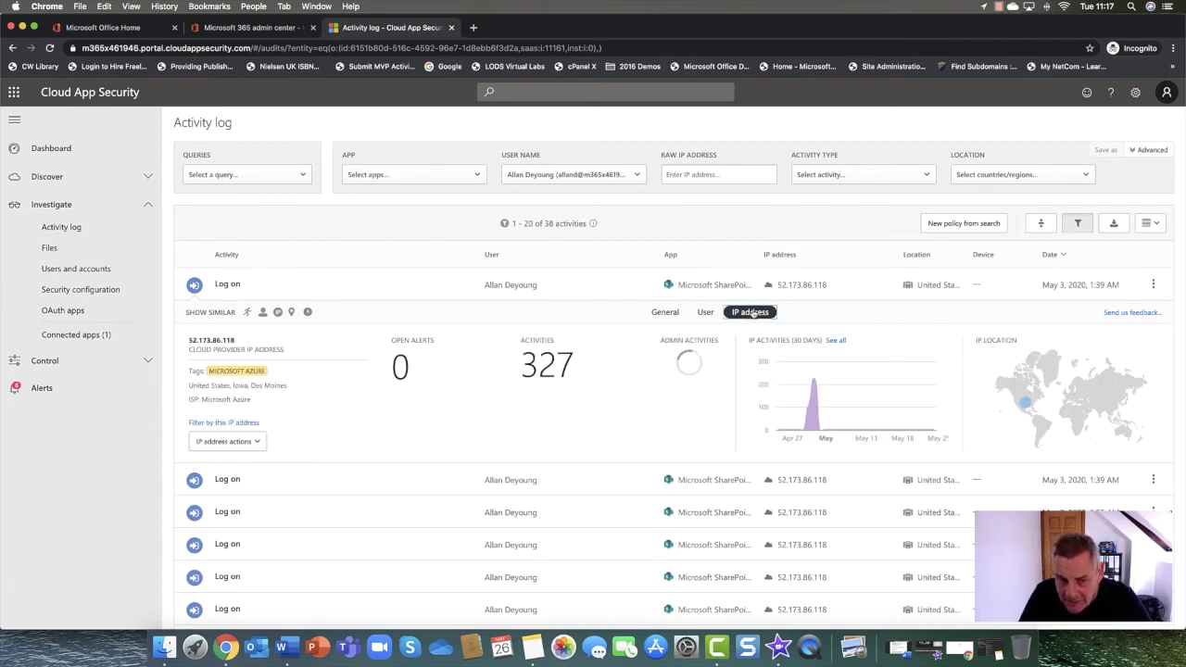
click(257, 441)
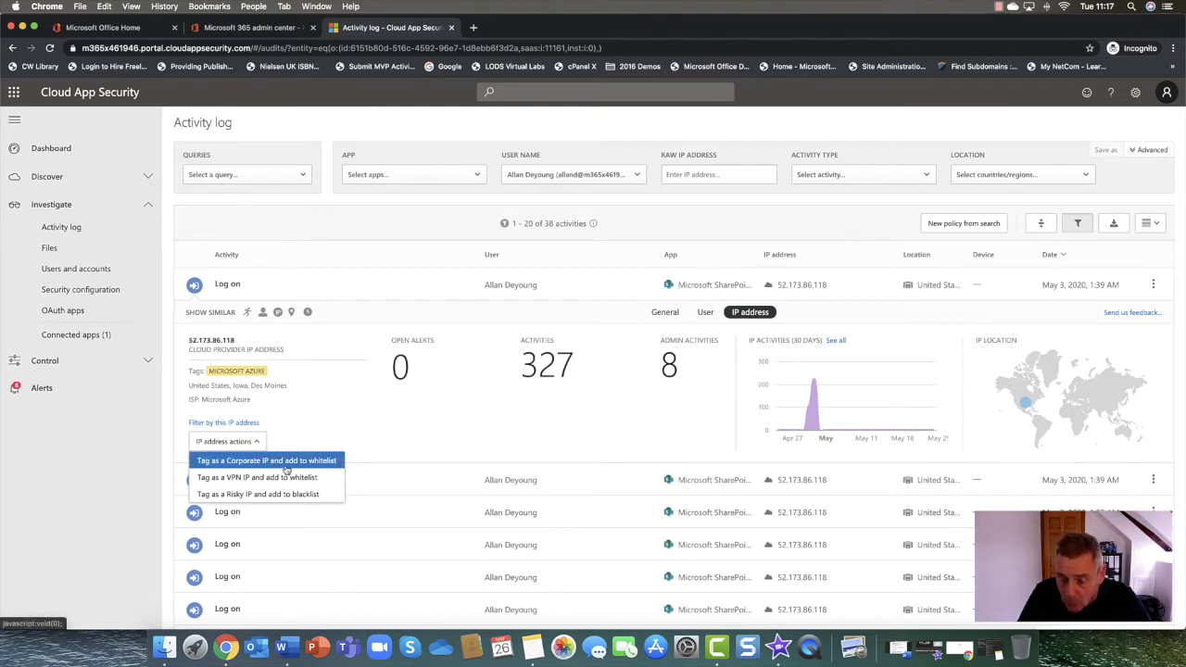
click(288, 460)
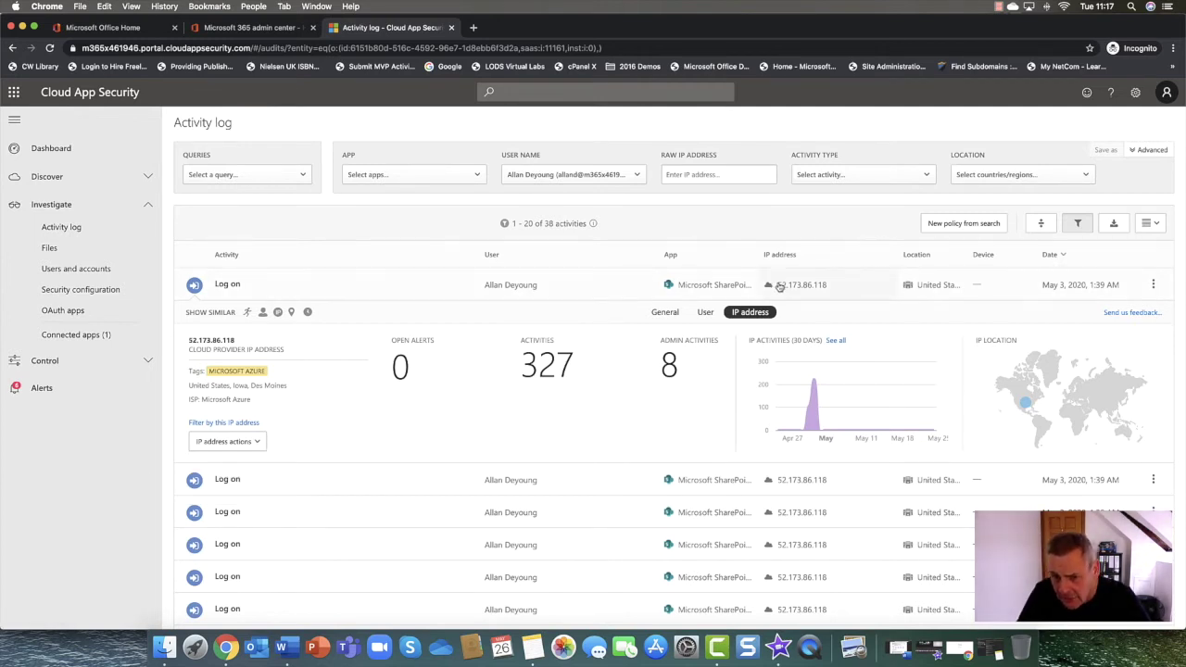
click(706, 313)
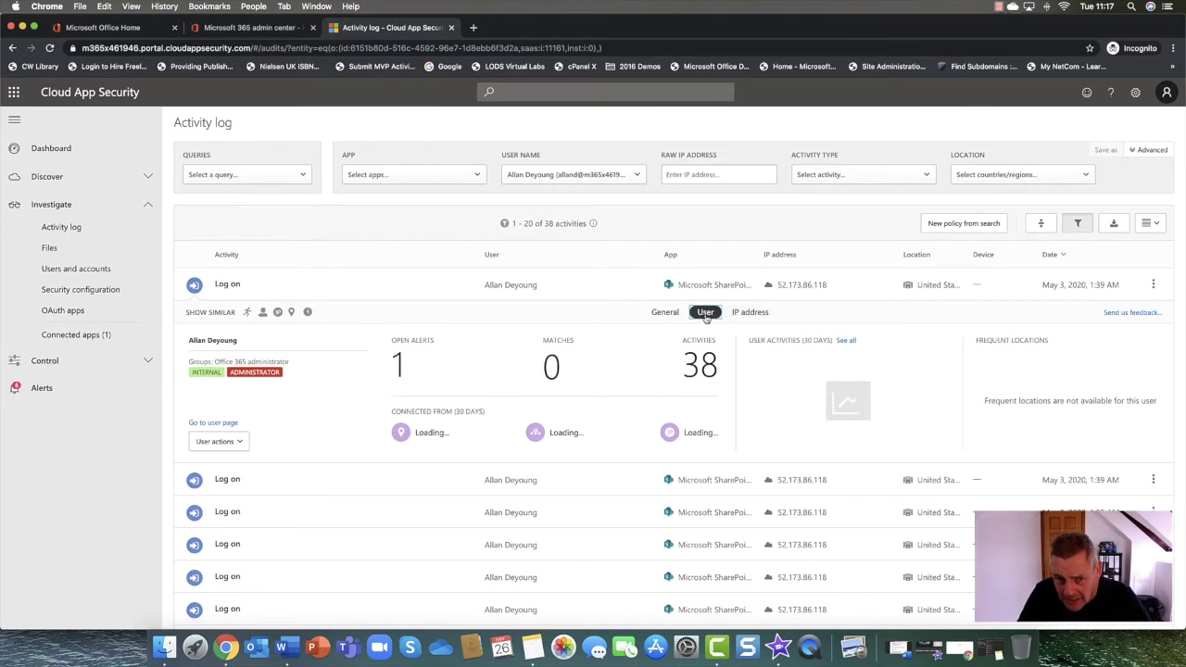
click(238, 442)
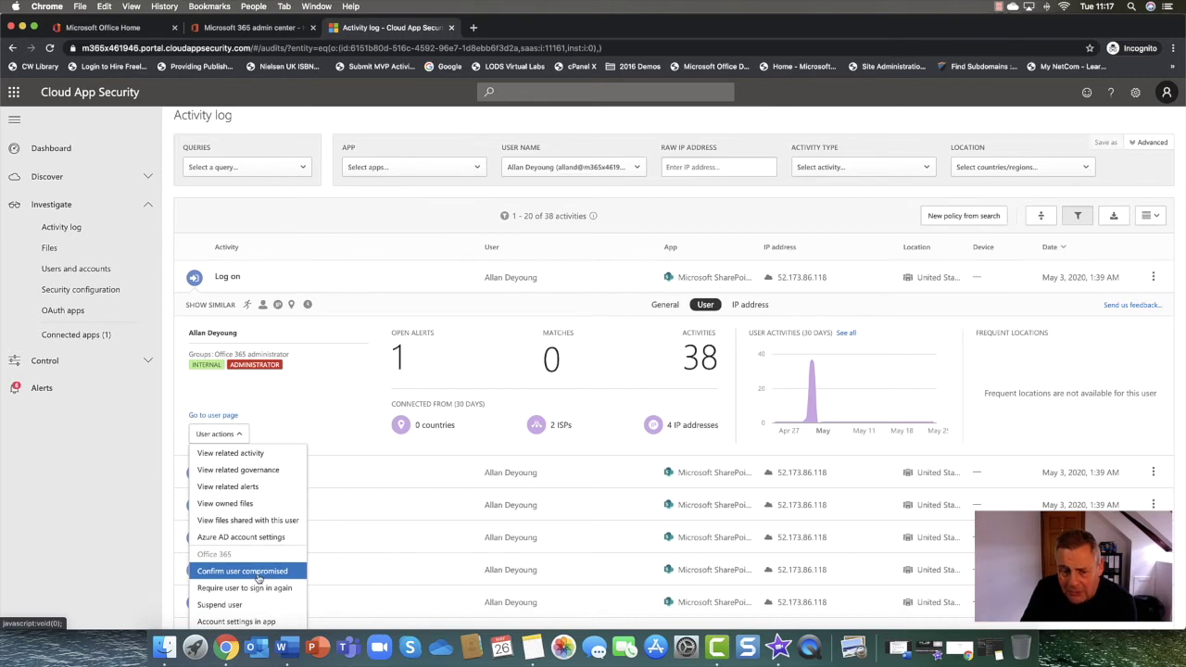
click(343, 344)
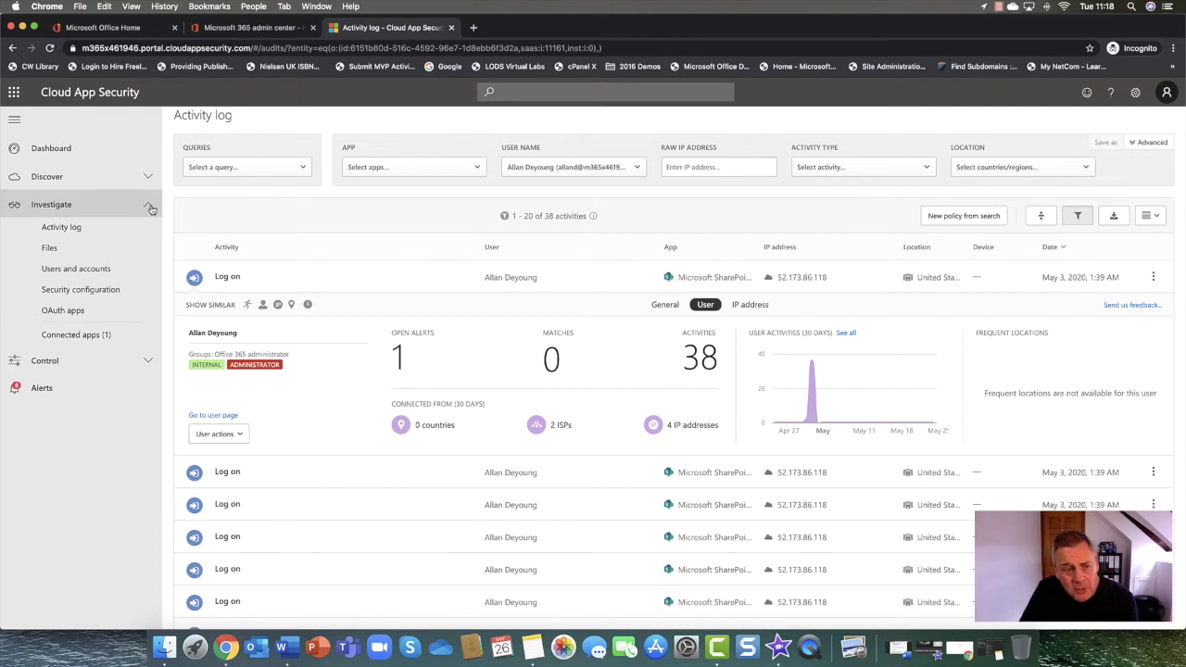
click(151, 209)
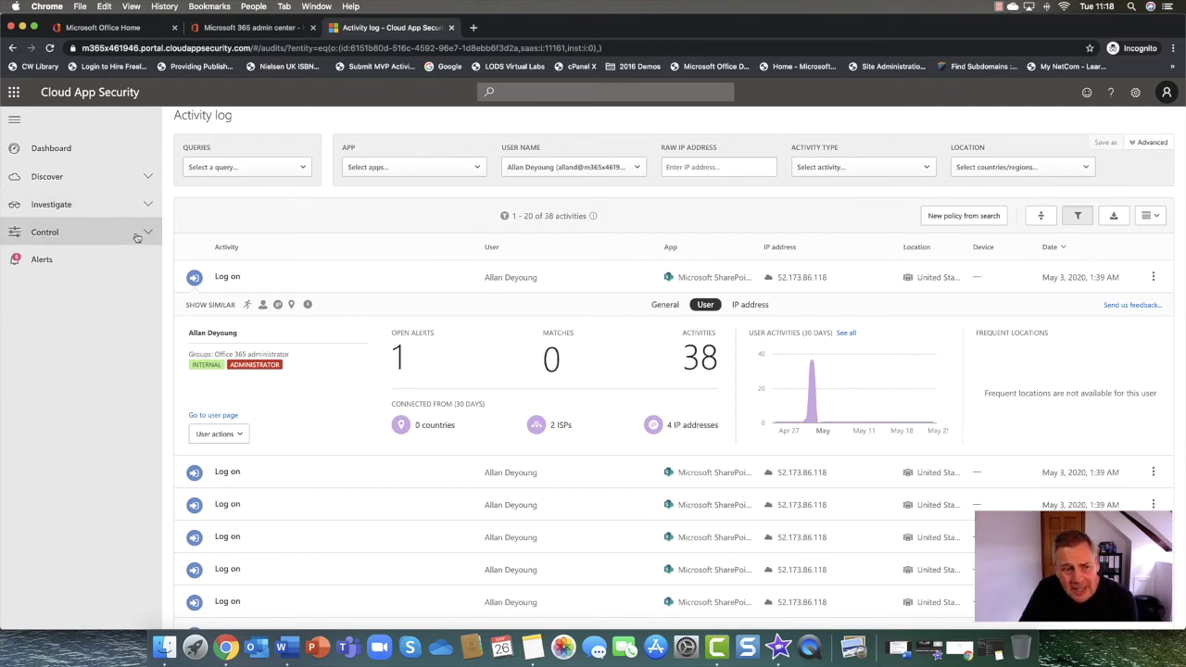
Open Control > Policies and take a brief look at the policy templates.
click(139, 235)
click(79, 255)
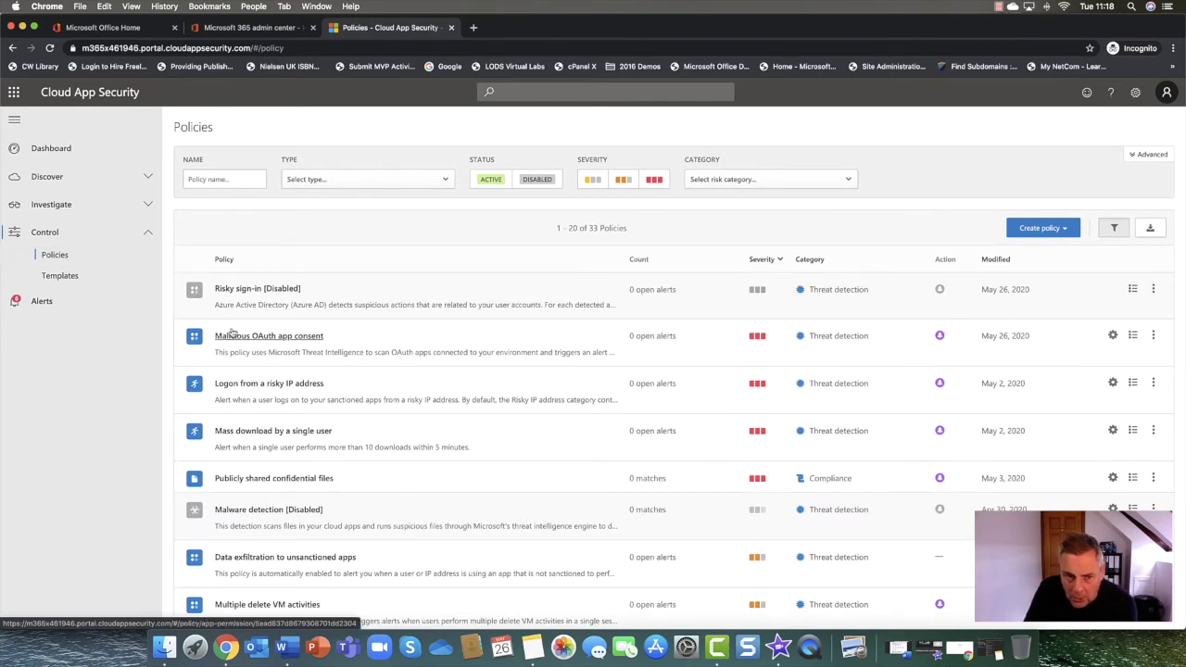
scroll(283, 343, down, 5)
scroll(284, 350, down, 3)
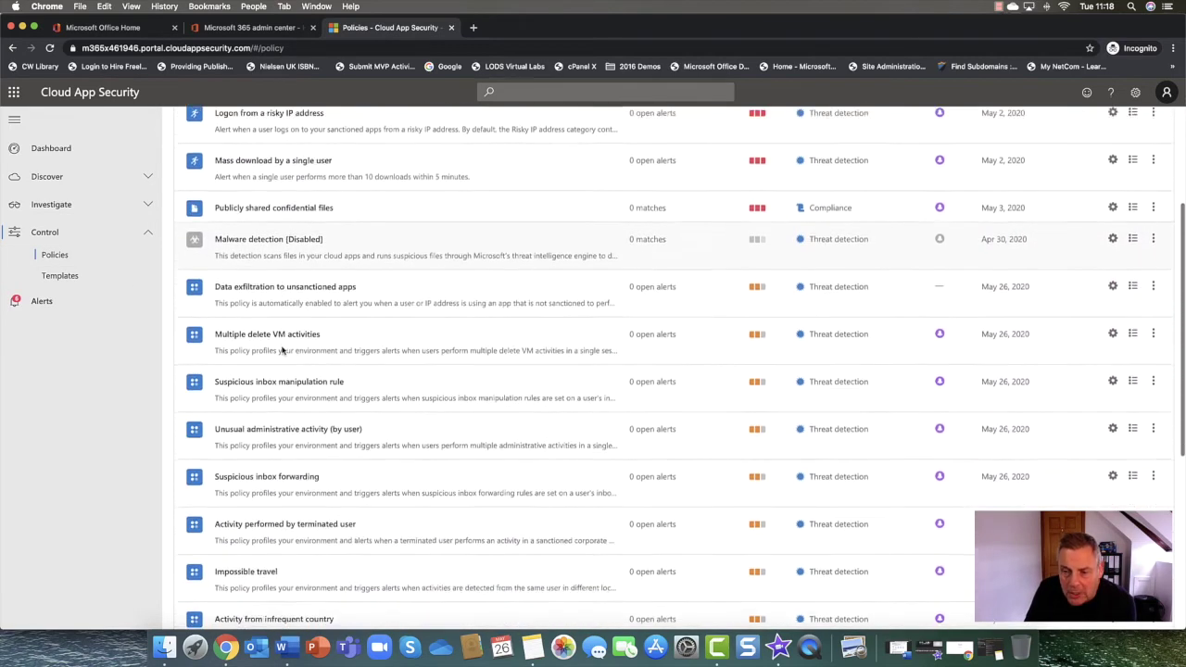
scroll(283, 351, up, 6)
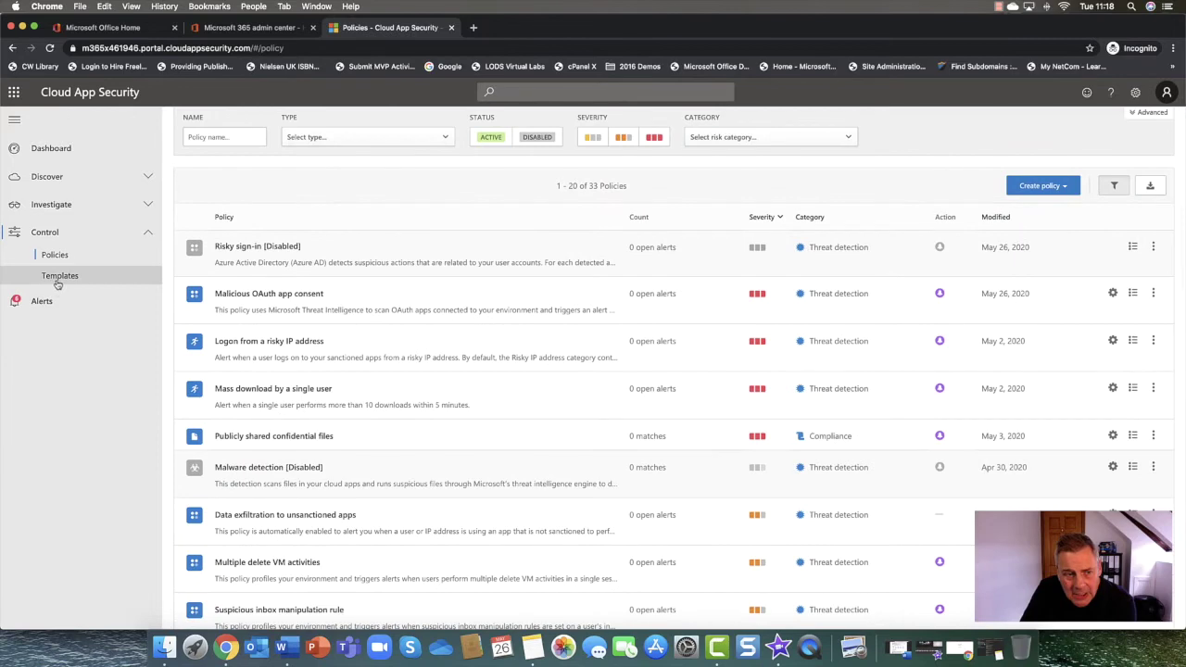
click(57, 277)
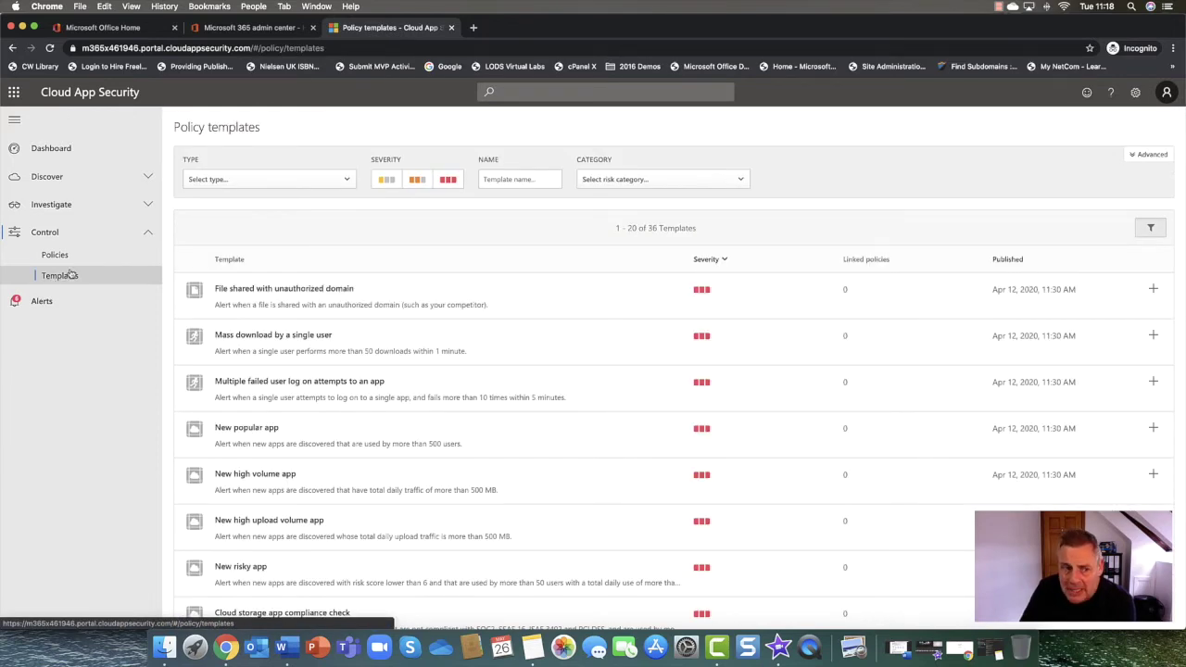
Return to the 33 policies and scroll through threat detection ones like Impossible travel and Mass download.
click(72, 259)
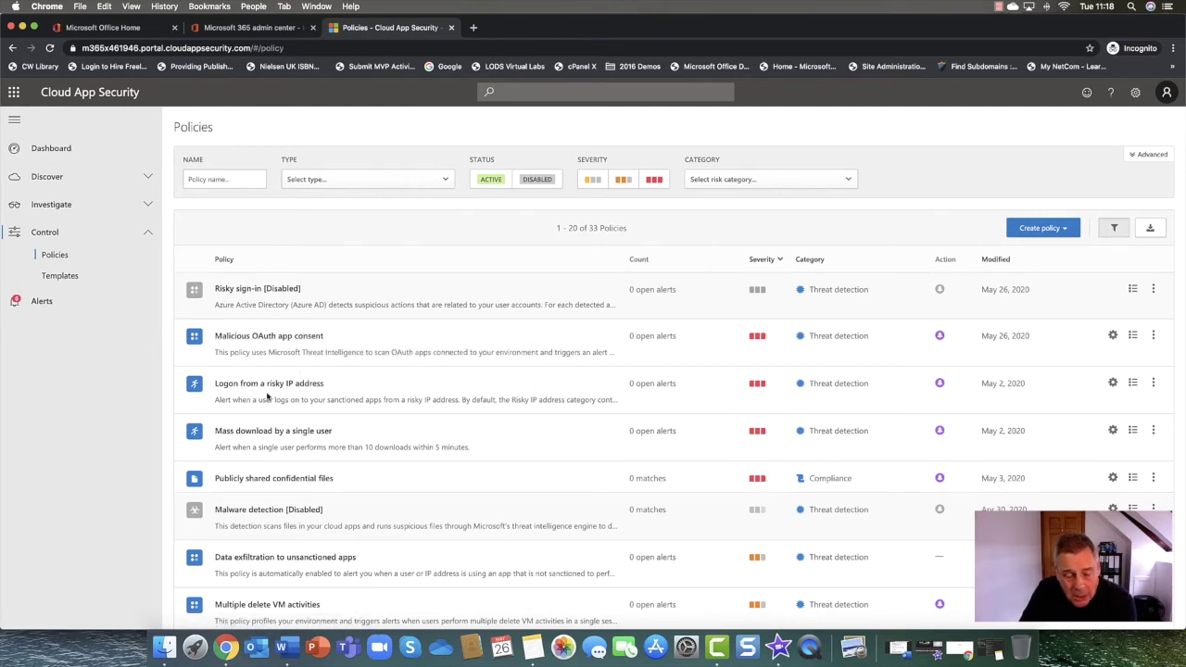
scroll(268, 395, down, 2)
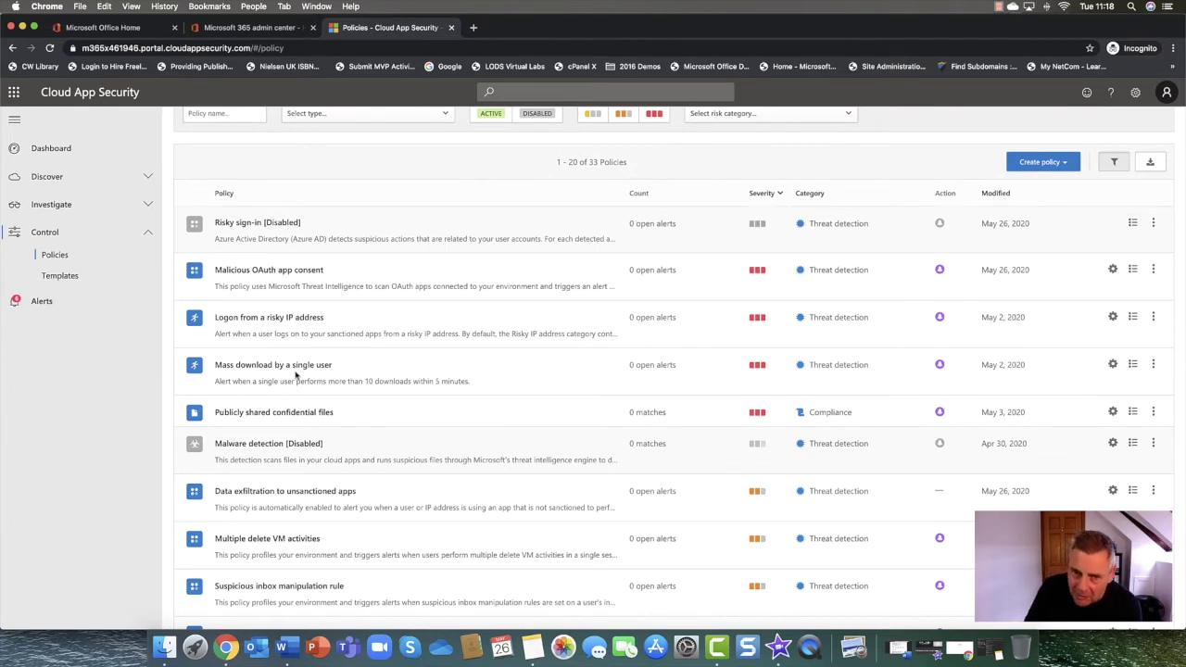
scroll(295, 374, down, 2)
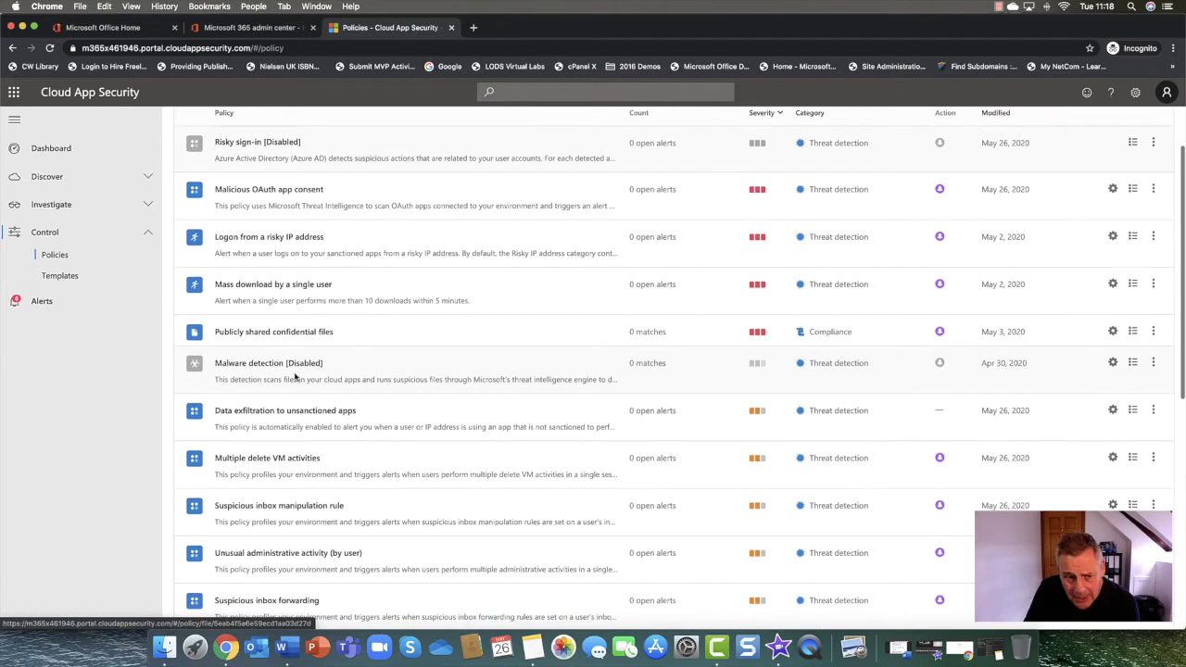
scroll(295, 374, down, 4)
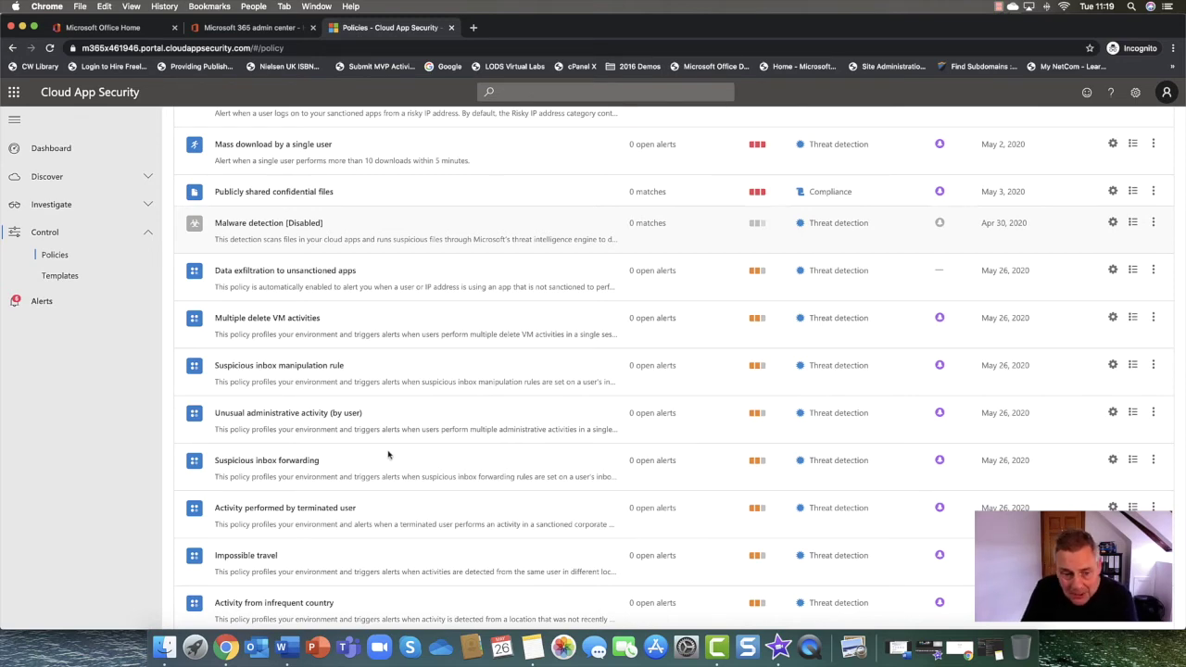
scroll(388, 454, down, 2)
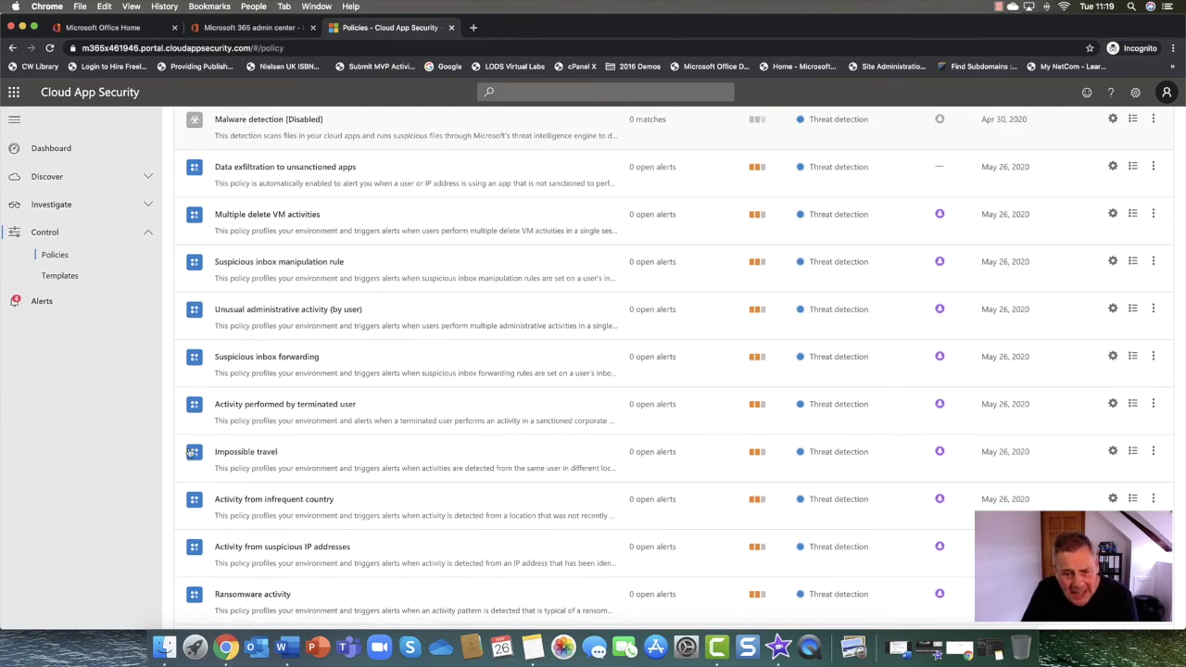
click(257, 451)
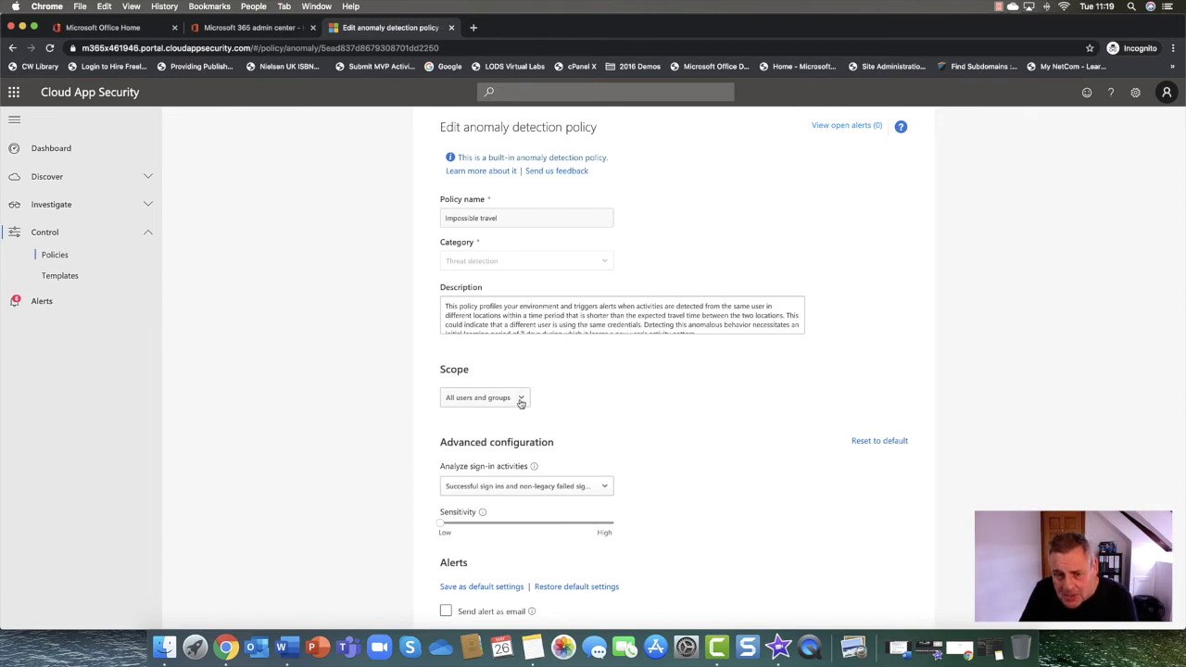
scroll(521, 403, down, 3)
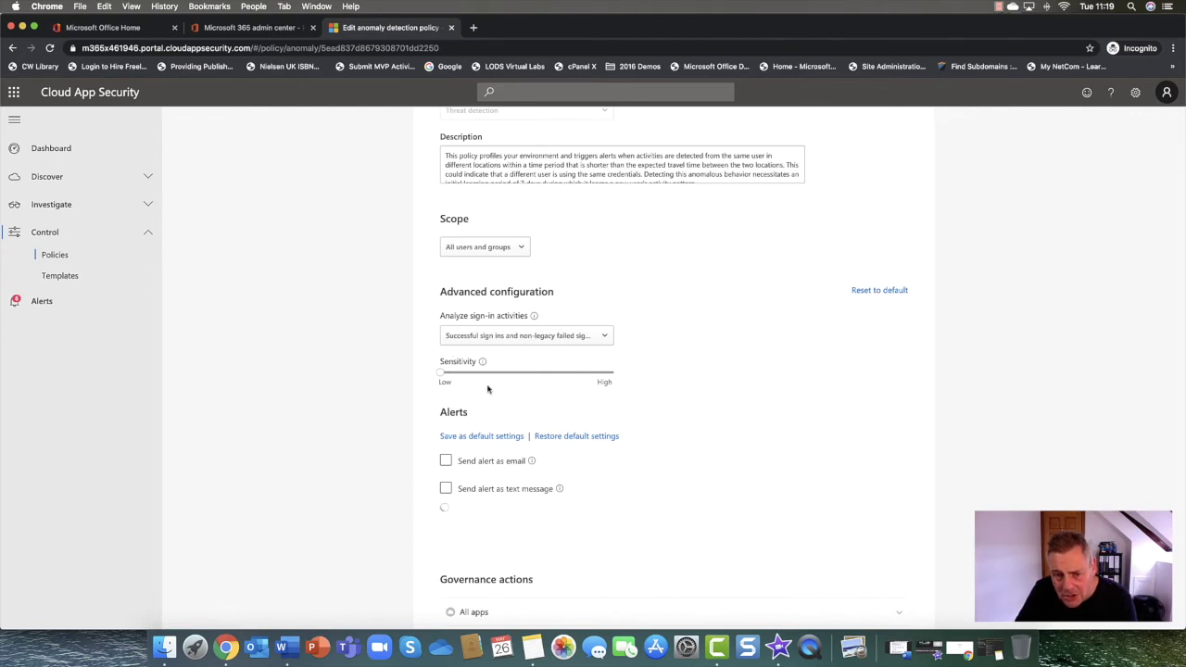
scroll(594, 440, down, 3)
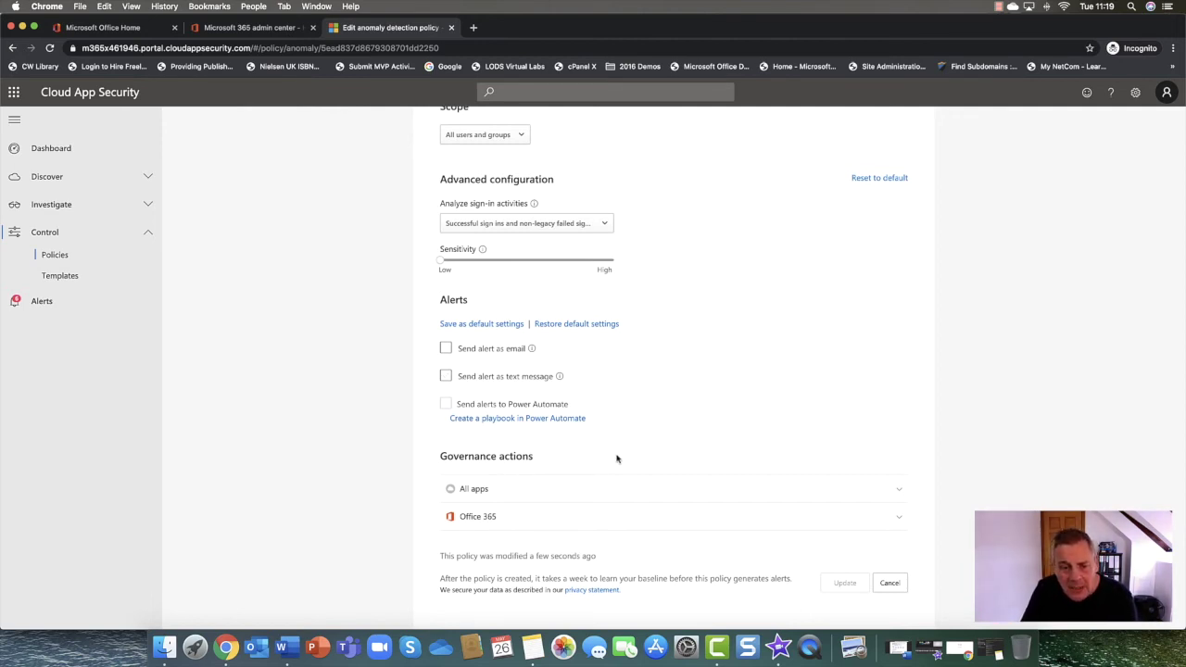
scroll(517, 512, up, 5)
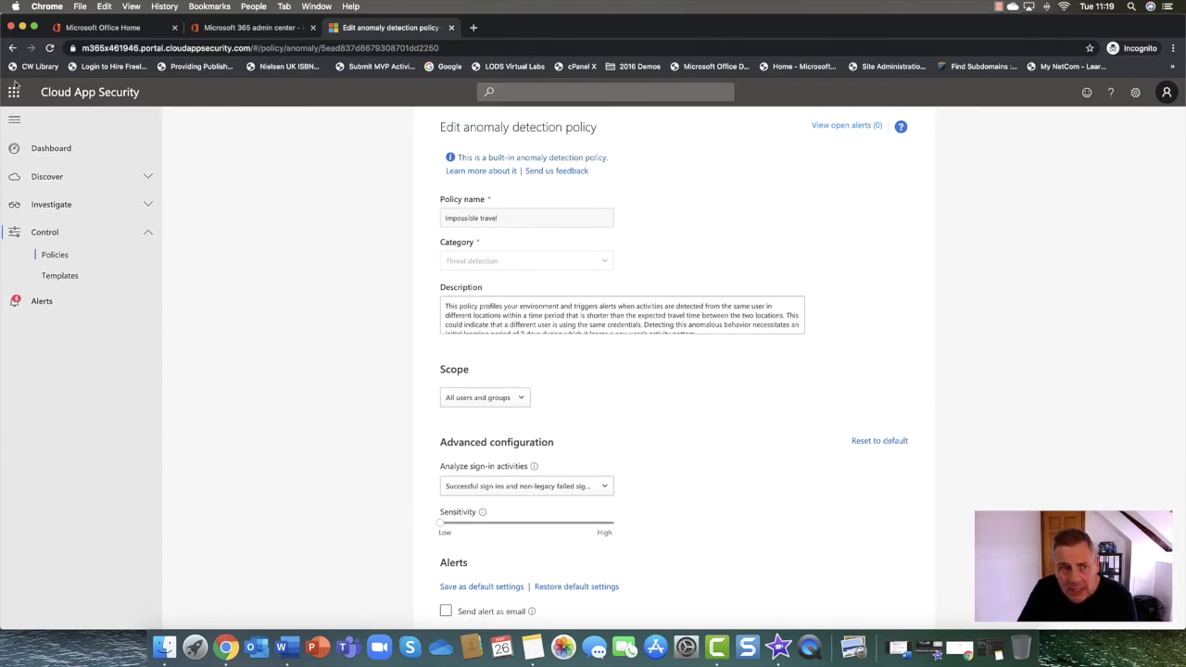
click(13, 48)
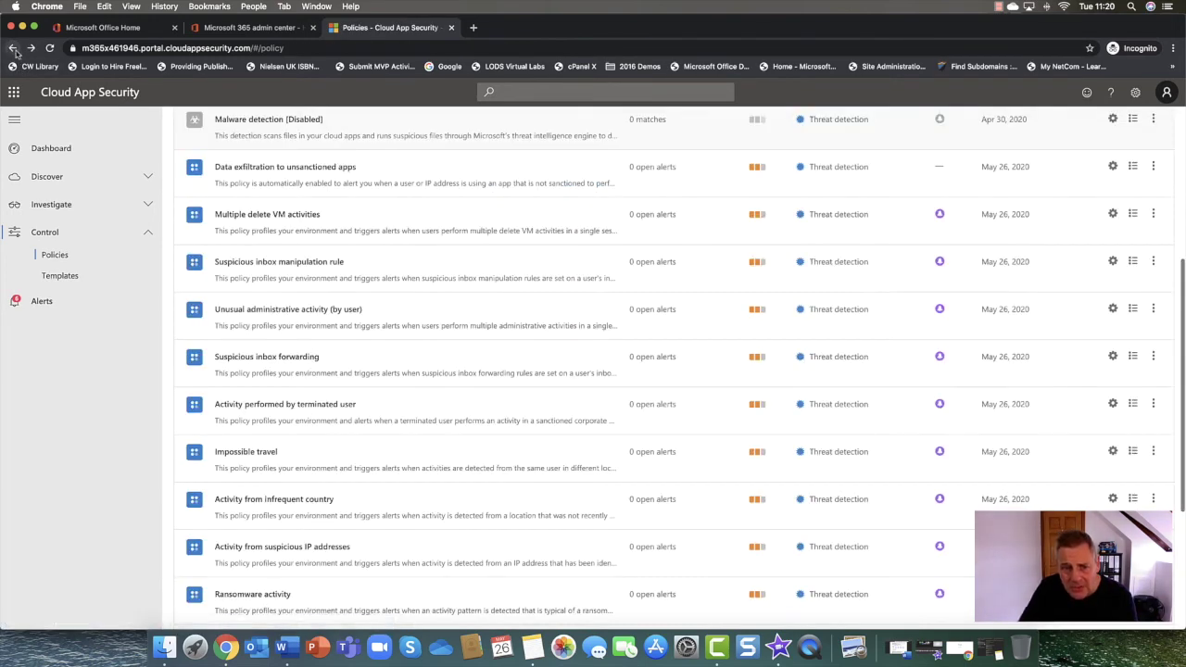
Collapse Control, list the six open alerts, and open the 'Activity from a Tor IP address' alert.
scroll(393, 299, up, 5)
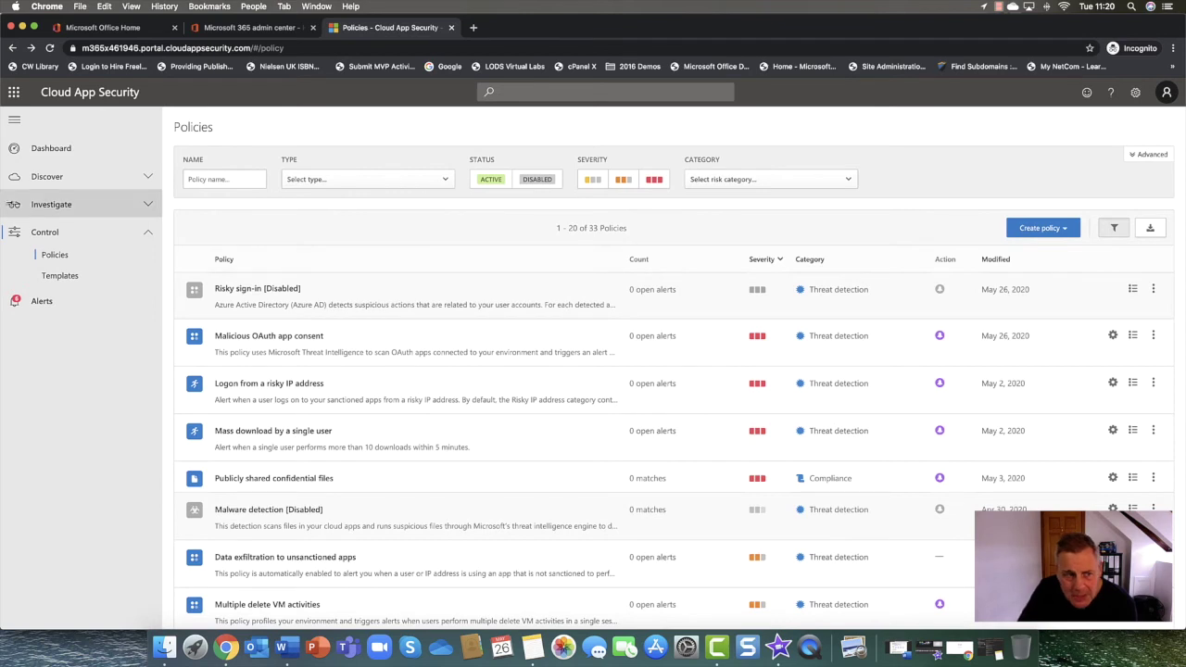
click(145, 232)
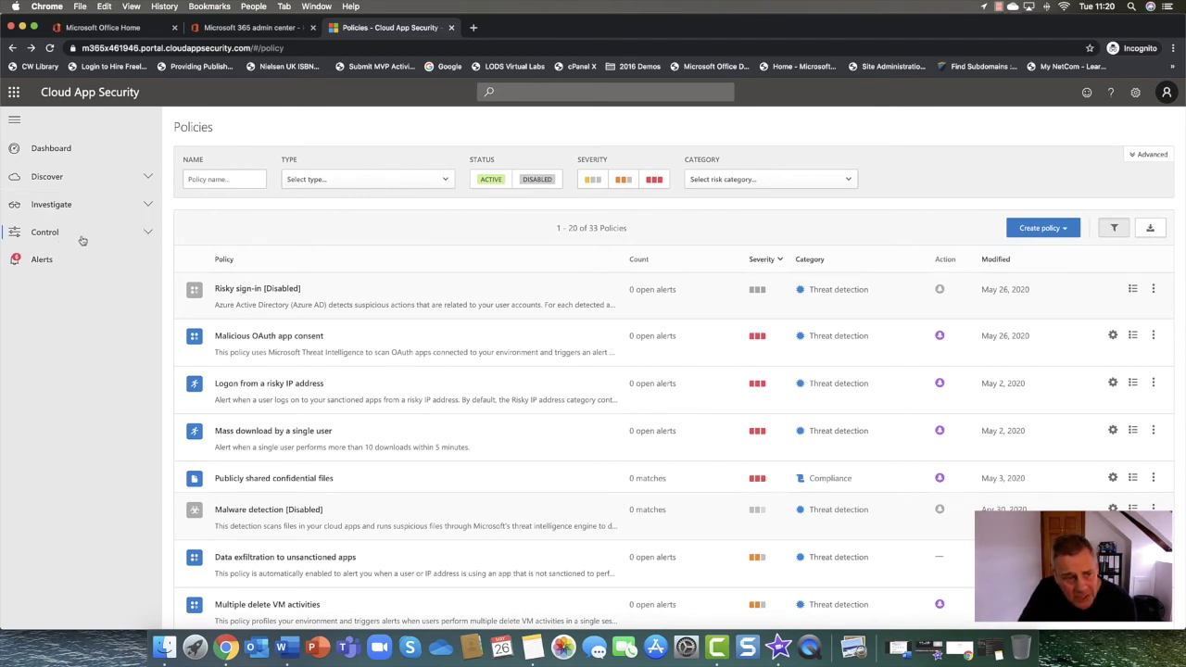
click(54, 260)
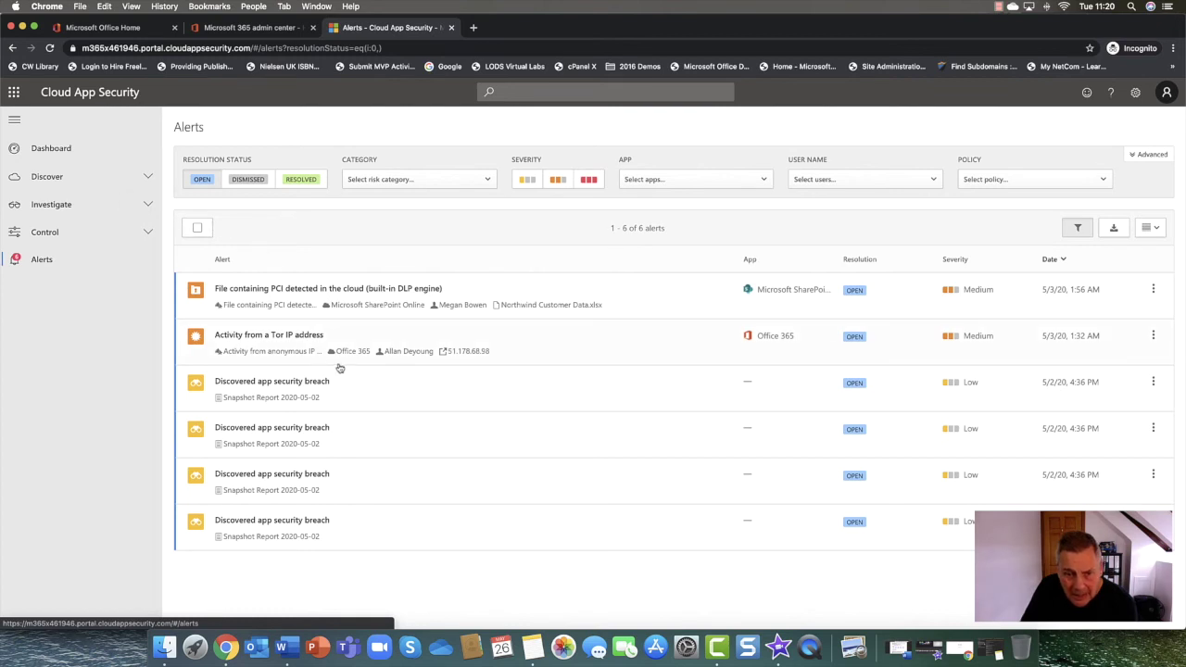
click(270, 335)
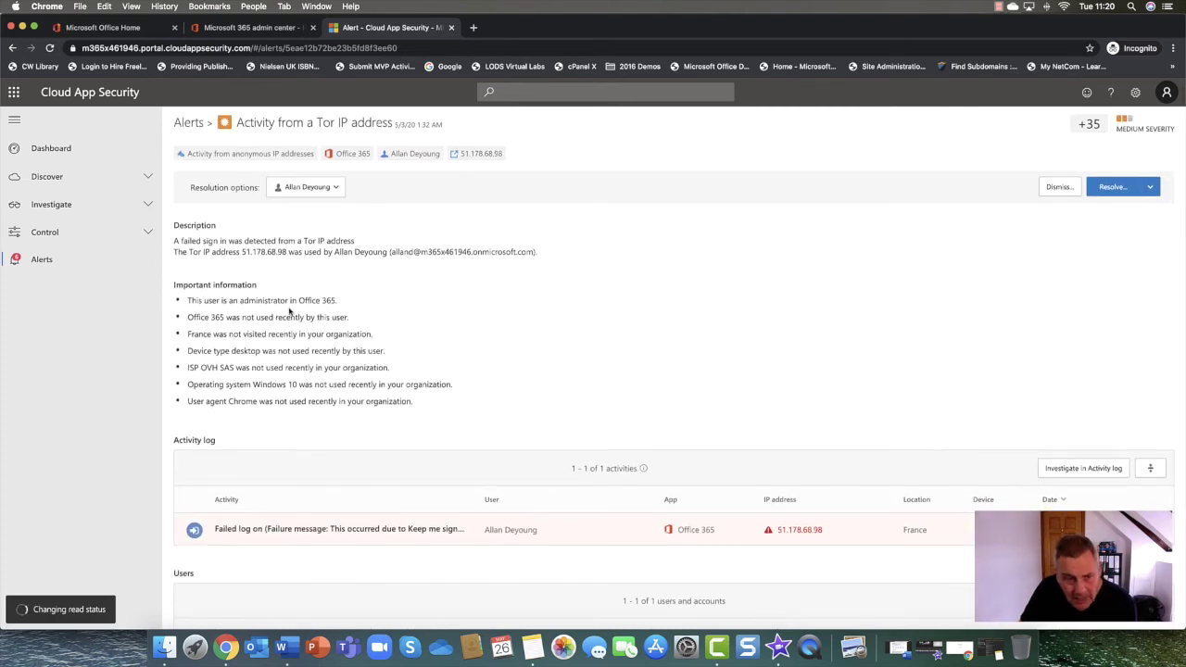
Review the Tor IP alert's details, Resolve options and user actions, then return to the dashboard.
scroll(290, 310, down, 2)
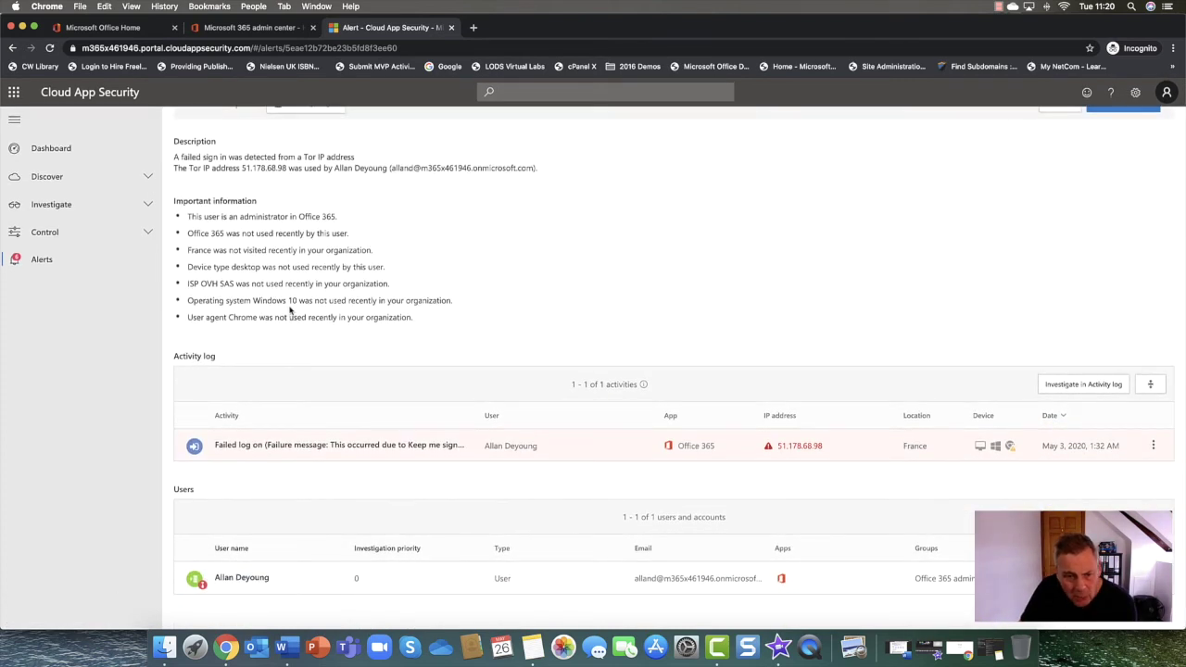
scroll(286, 608, up, 1)
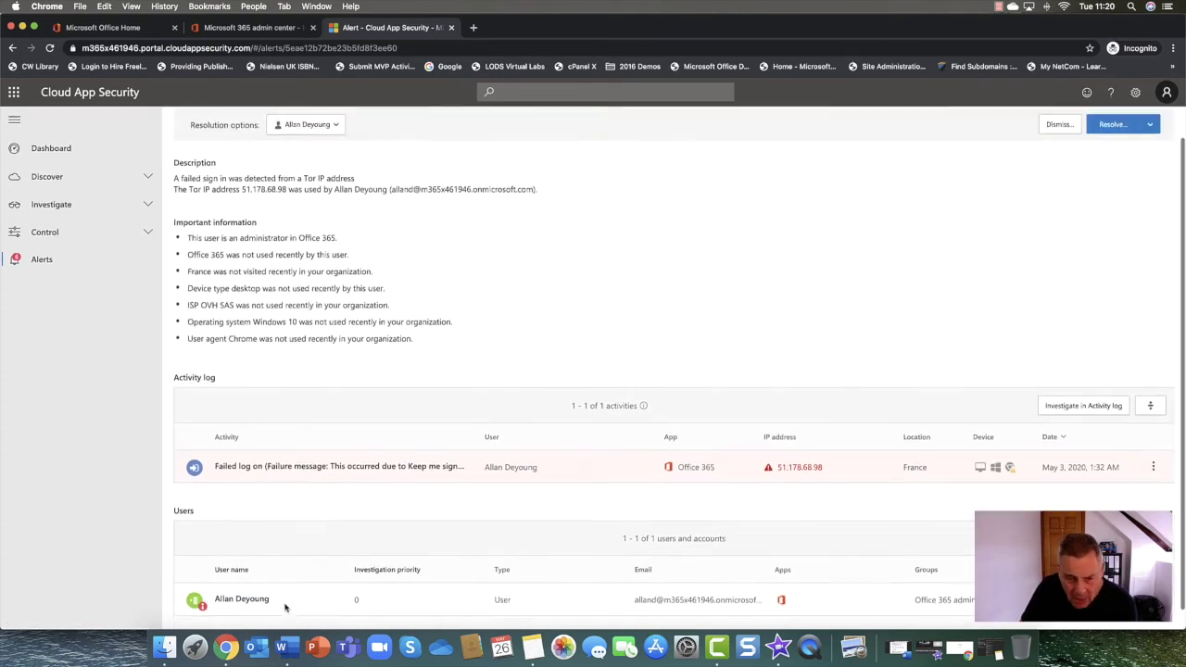
scroll(285, 608, up, 3)
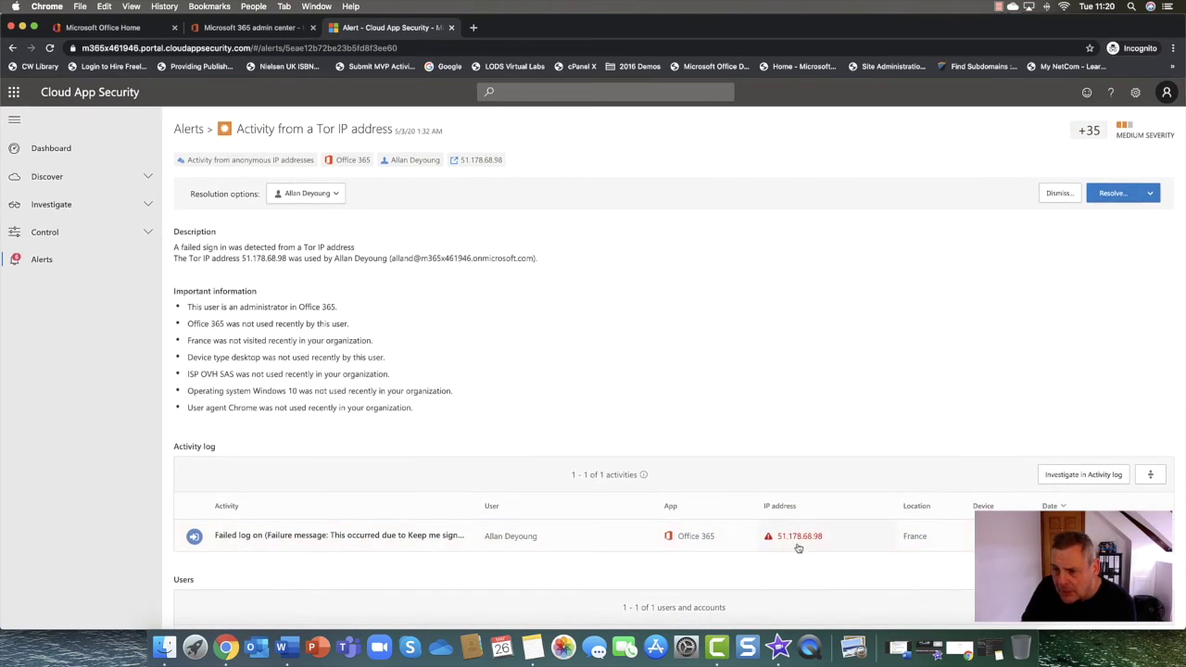
click(1151, 193)
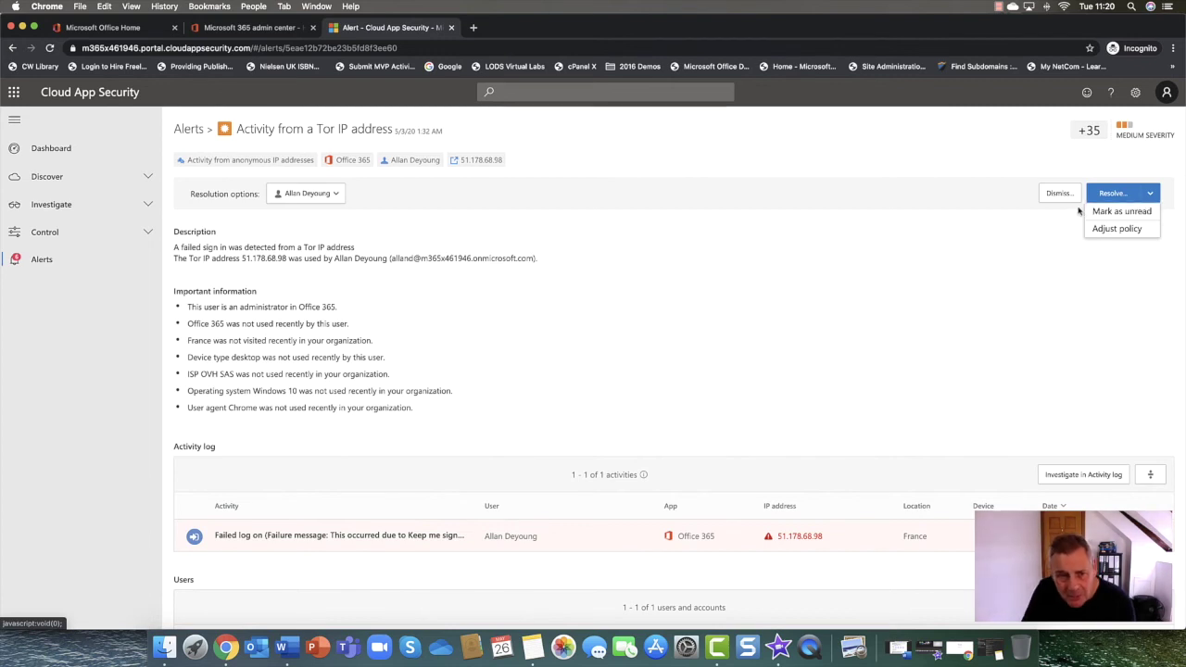
click(332, 195)
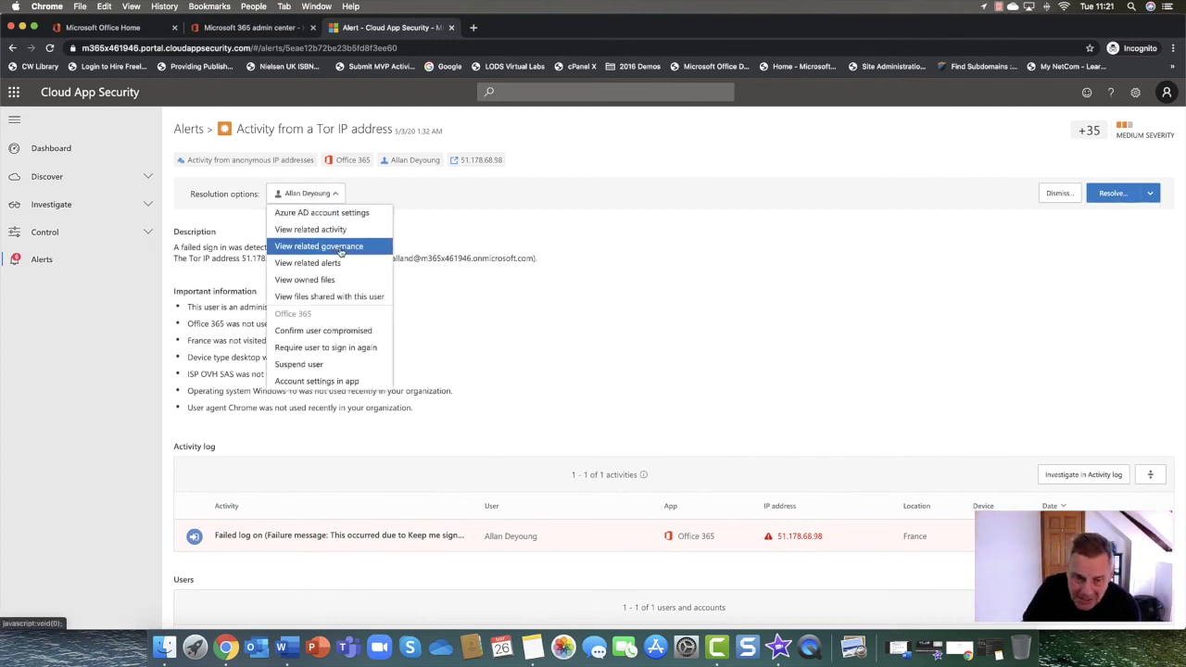
click(607, 315)
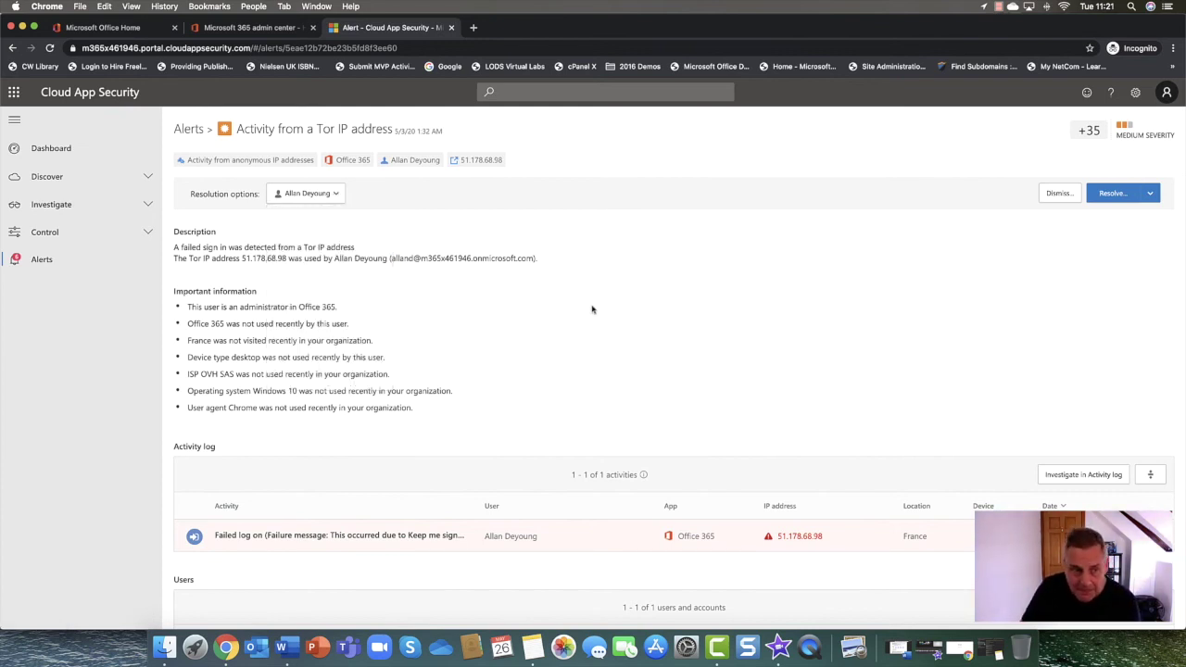
click(51, 151)
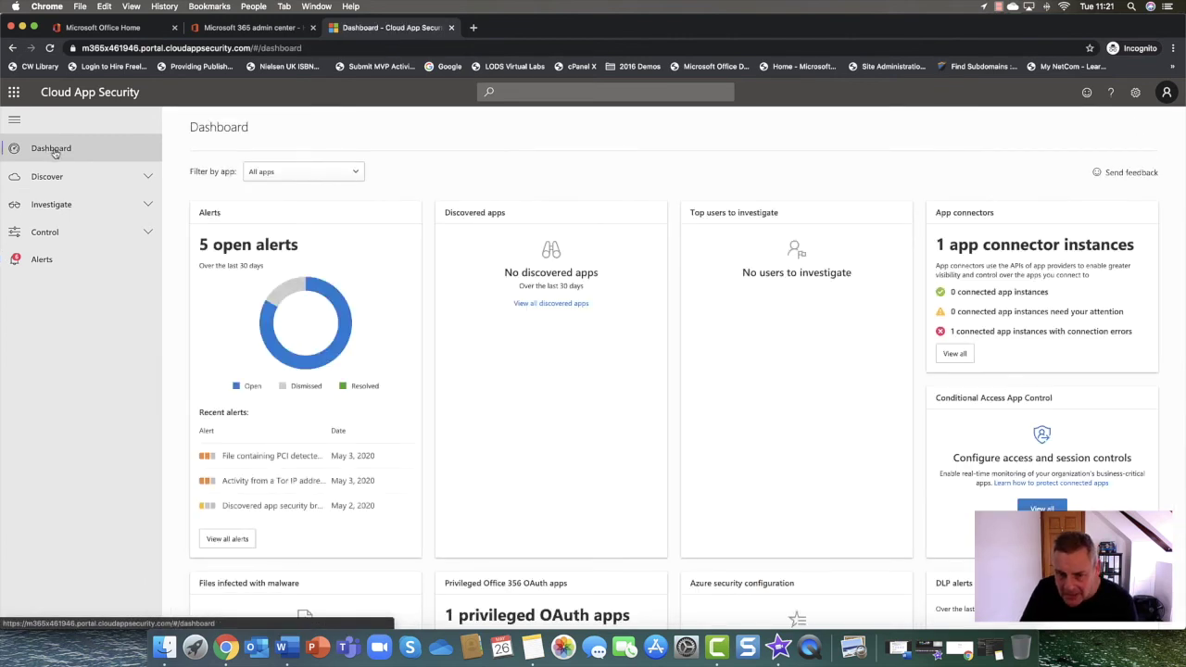